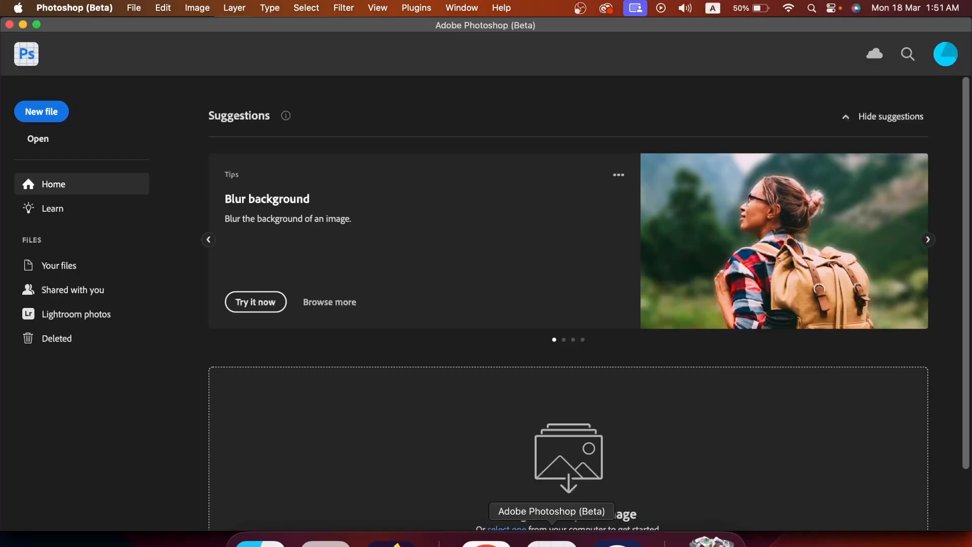
- Check YouTube's recommended thumbnail size, then create a new 1280 × 720 px document at 300 ppi
click(486, 541)
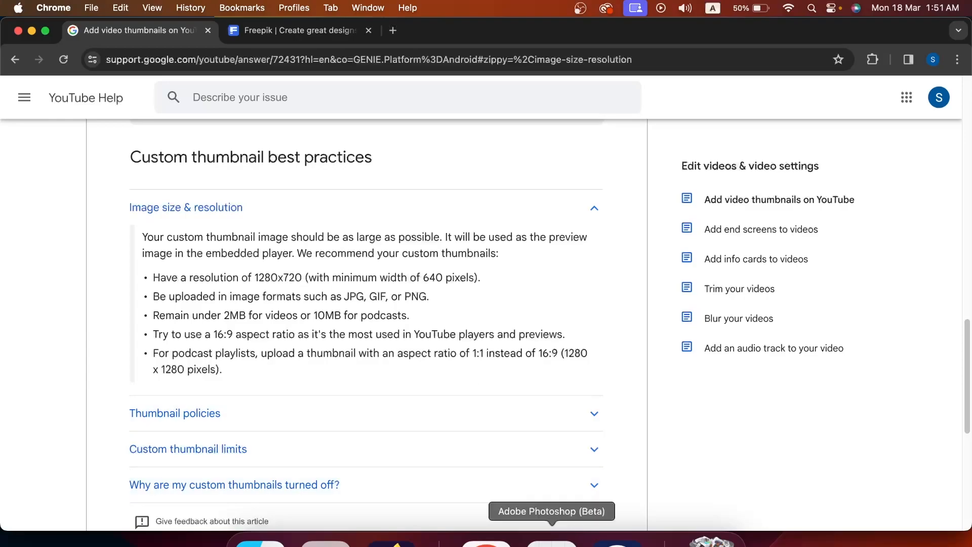
click(543, 539)
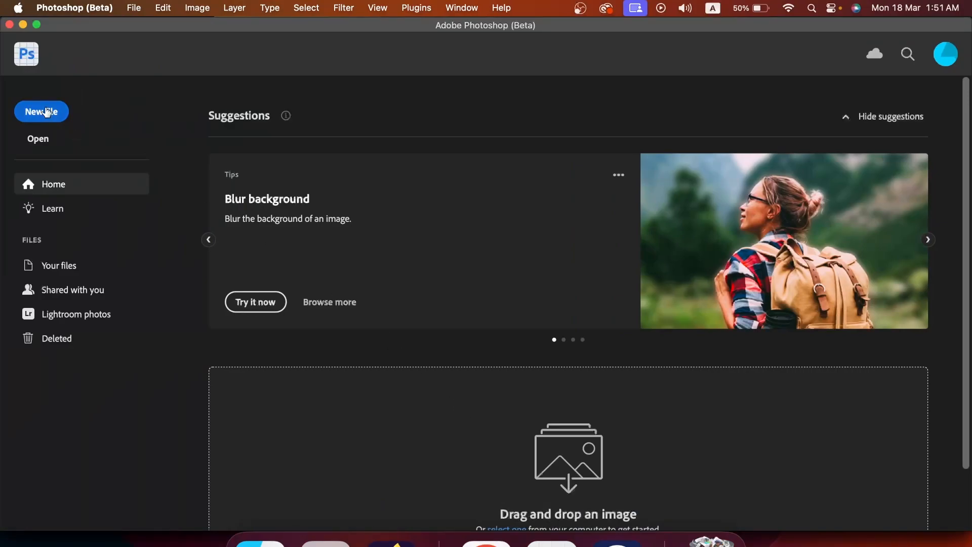
click(47, 112)
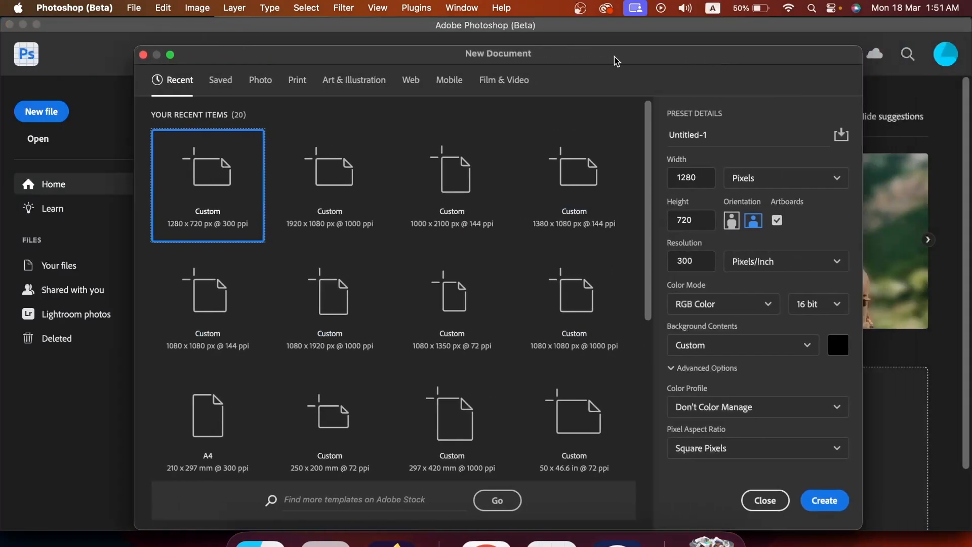
double_click(698, 176)
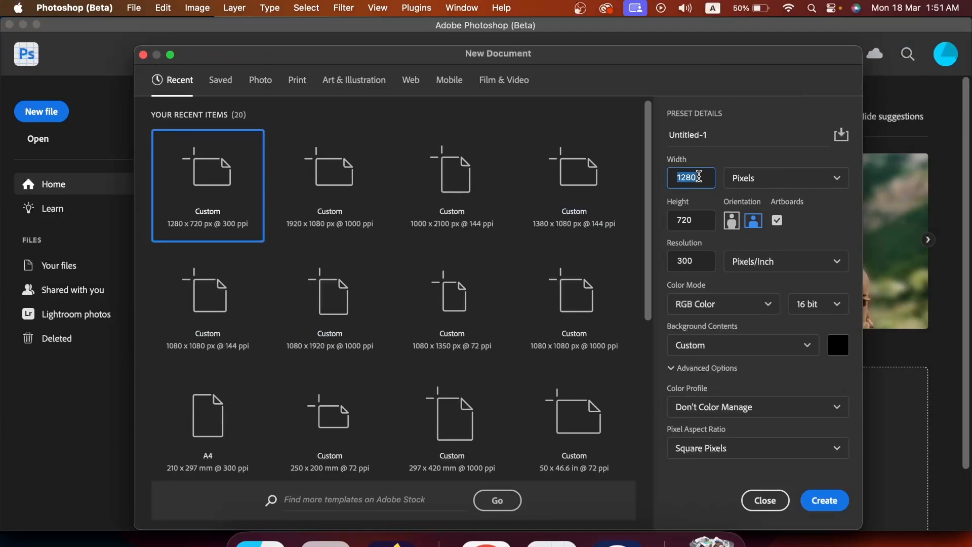
double_click(689, 221)
click(825, 501)
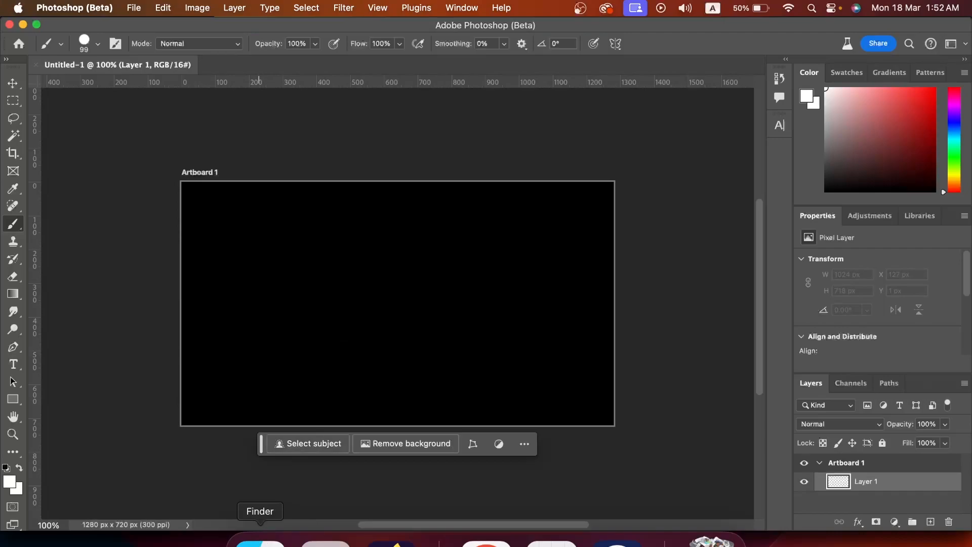
- Place the PS_Screenshot image on the artboard and stretch it vertically to fill the canvas
click(260, 542)
drag(489, 174, 468, 419)
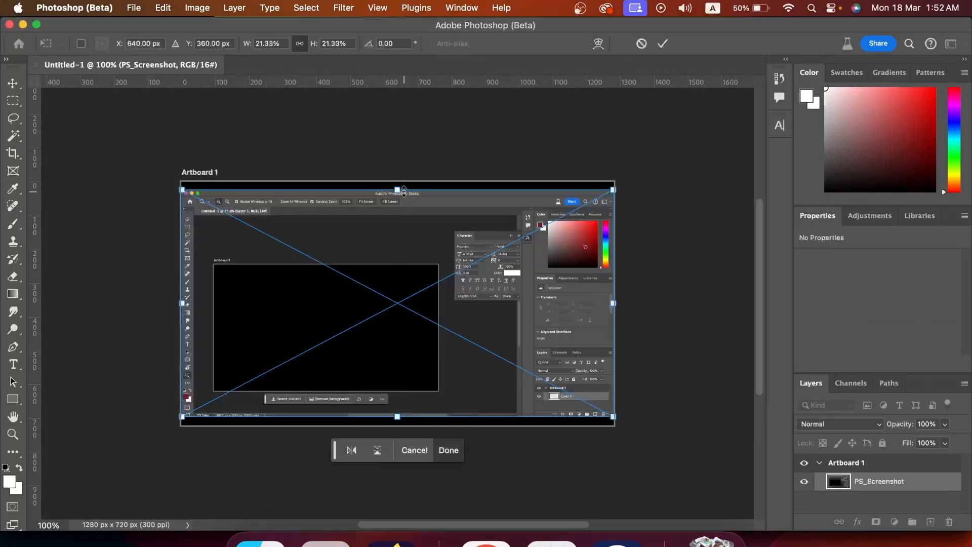
drag(403, 189, 403, 181)
drag(400, 421, 400, 431)
key(Return)
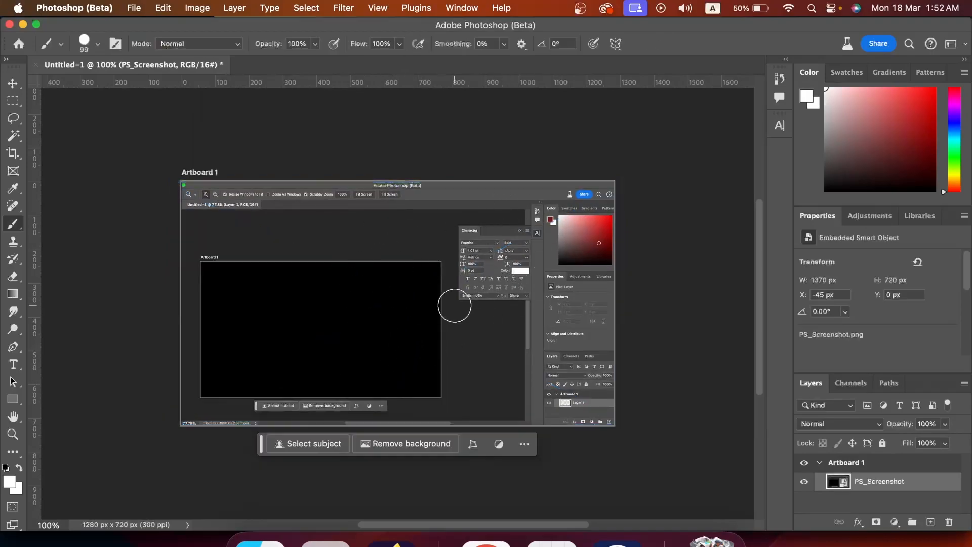
- Rasterize the screenshot layer and apply a Gaussian Blur with a 7.6 pixel radius
right_click(885, 482)
click(812, 478)
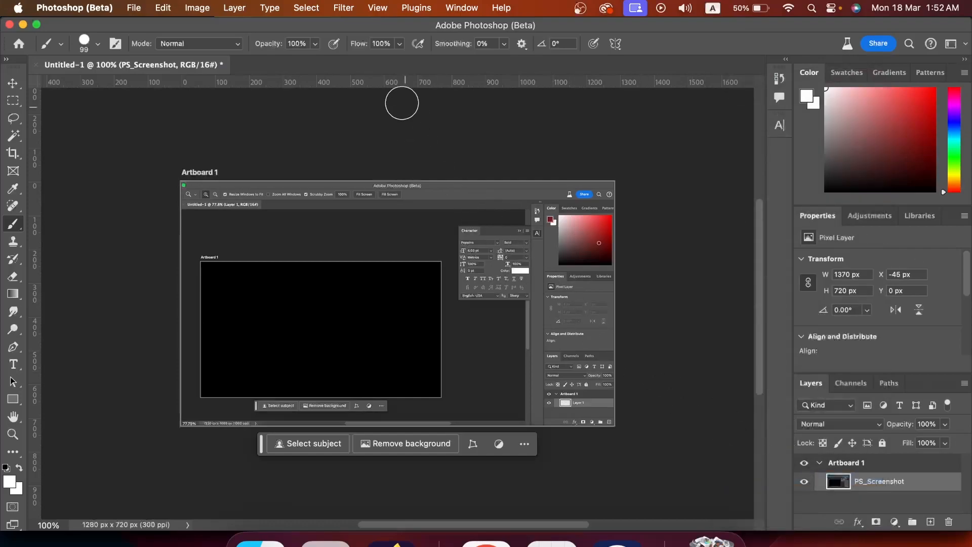
click(336, 7)
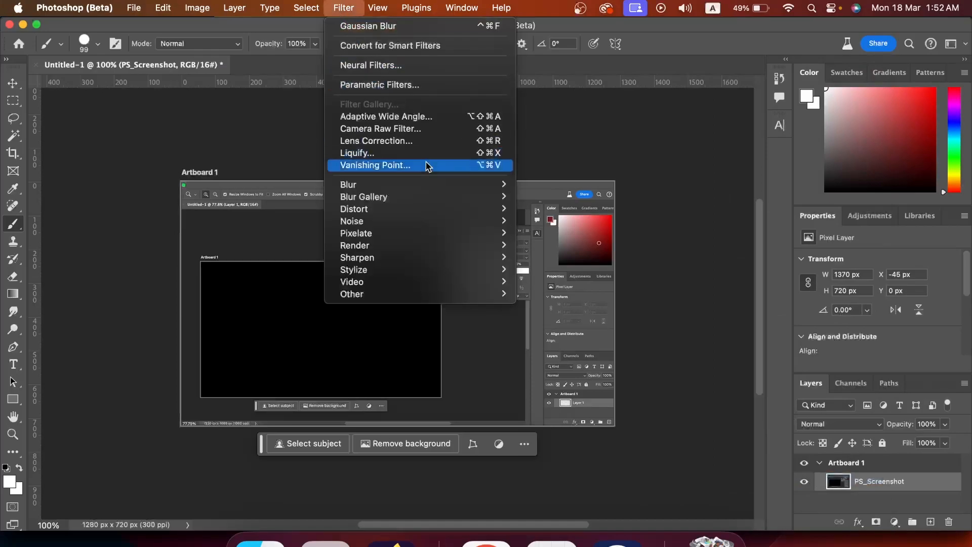
mouse_move(433, 184)
click(540, 224)
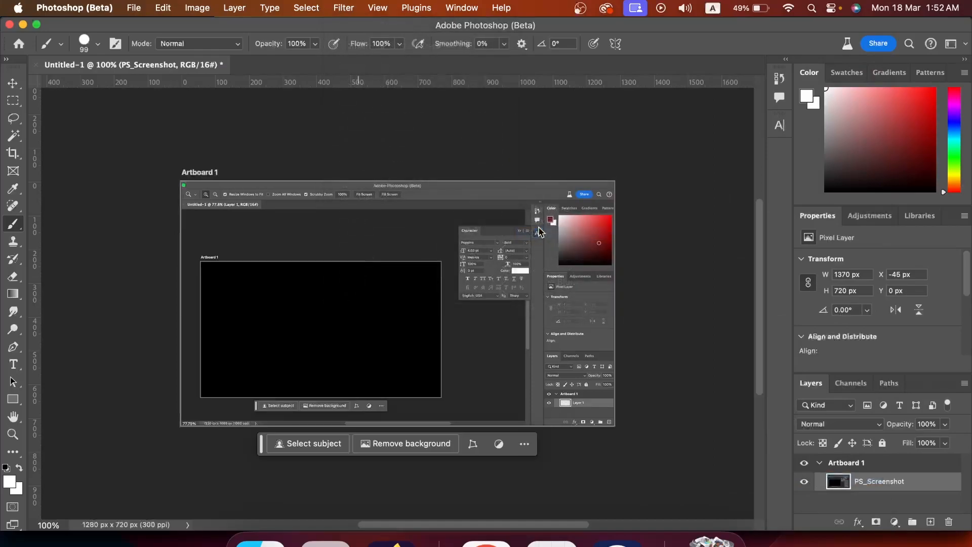
drag(713, 114, 736, 104)
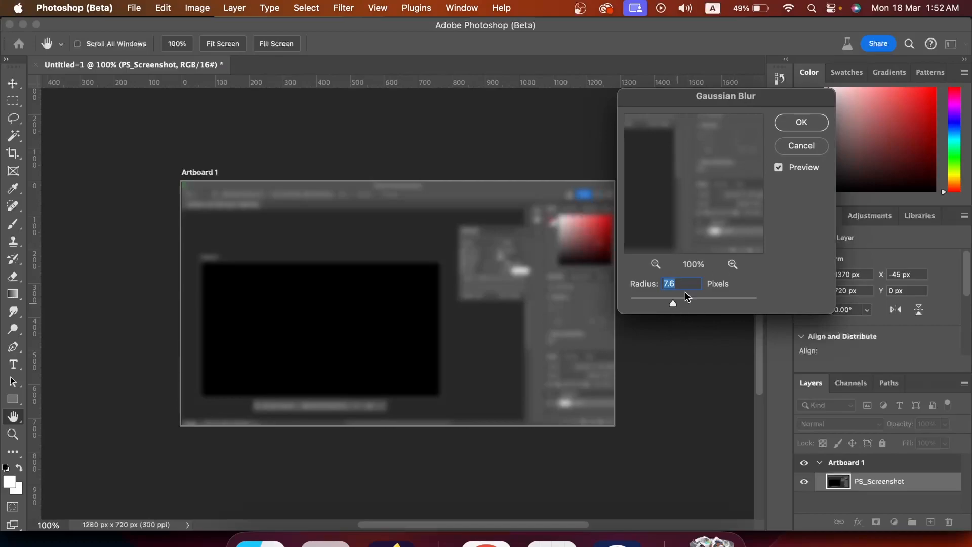
click(788, 130)
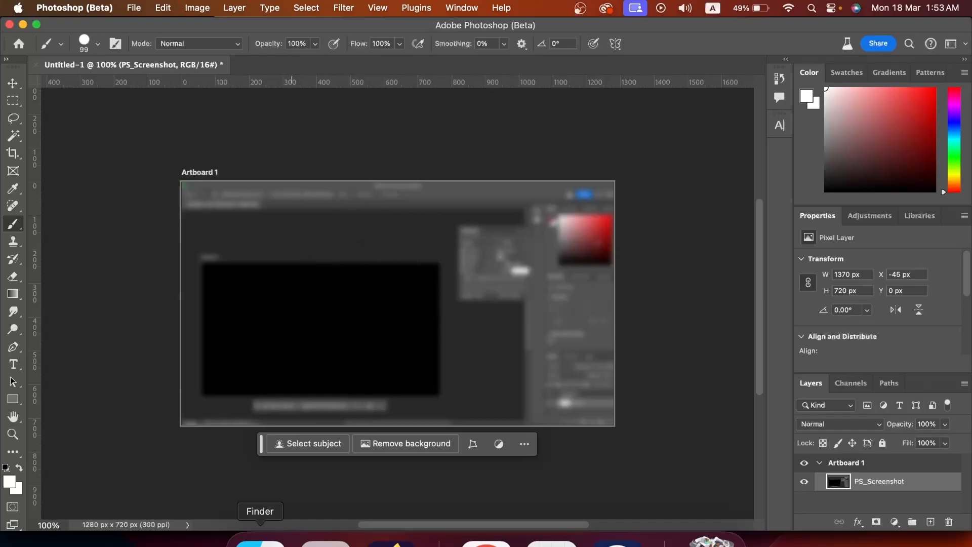
- Place the stone-wall-texture image over the screenshot and stretch it to cover the whole artboard
click(260, 537)
drag(566, 166, 463, 407)
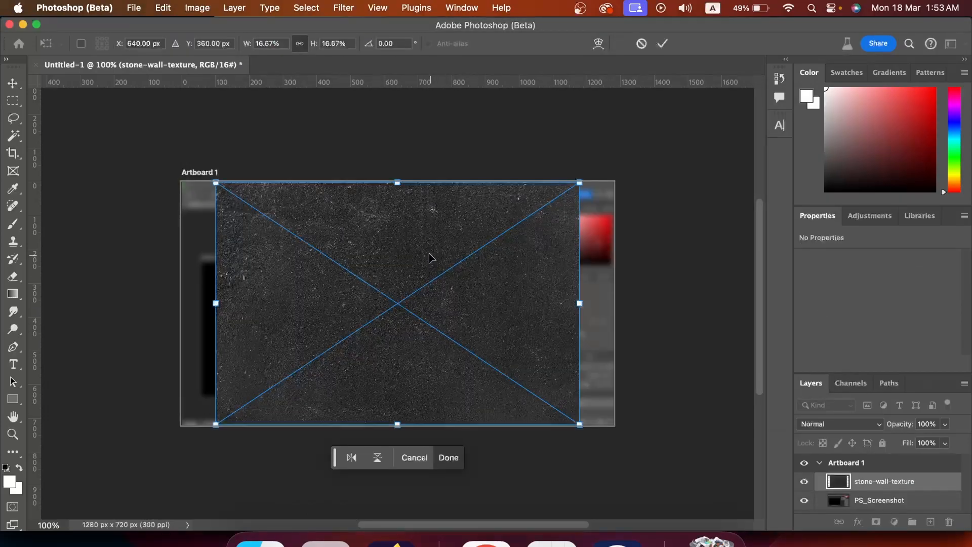
drag(400, 183, 400, 139)
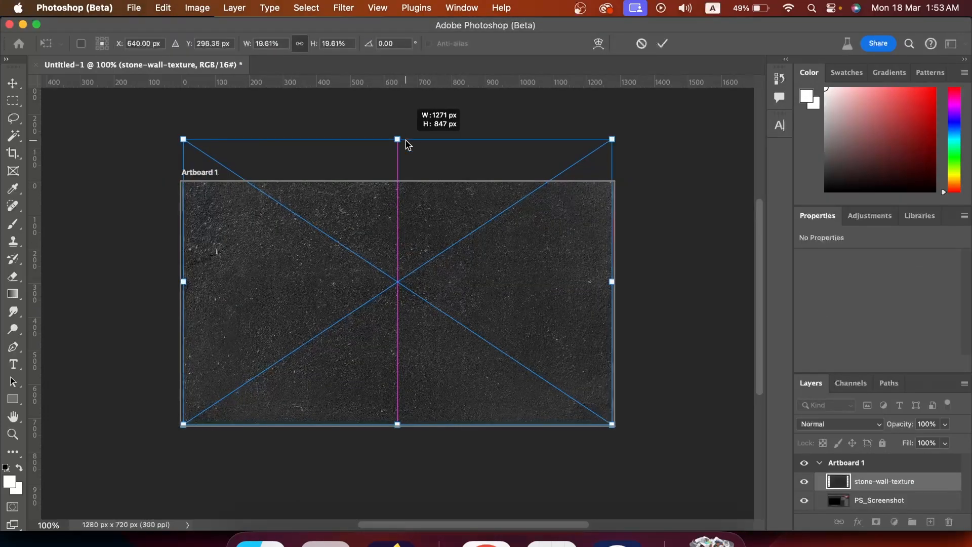
drag(397, 423, 397, 433)
key(Return)
- Set the texture layer's blend mode to Screen and lower its opacity to 28%
key(b)
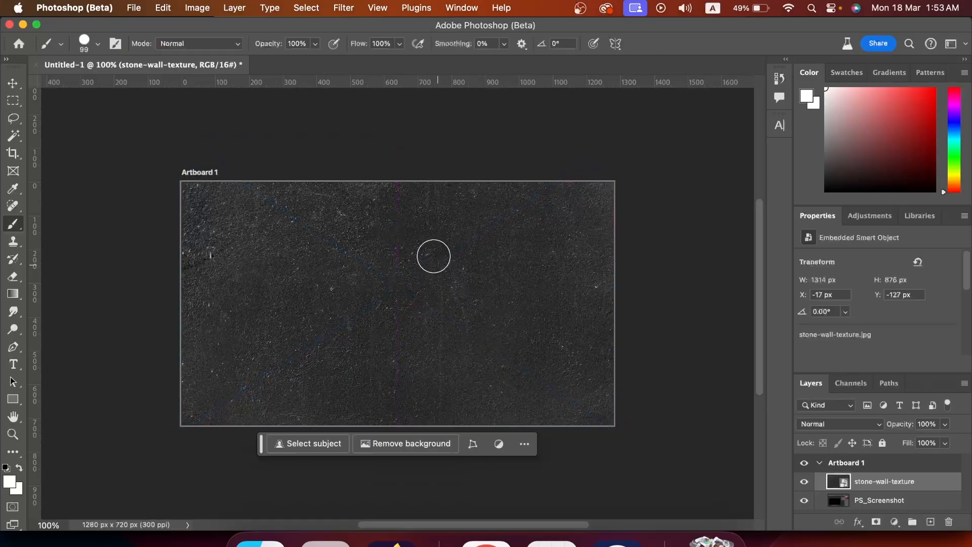
click(848, 428)
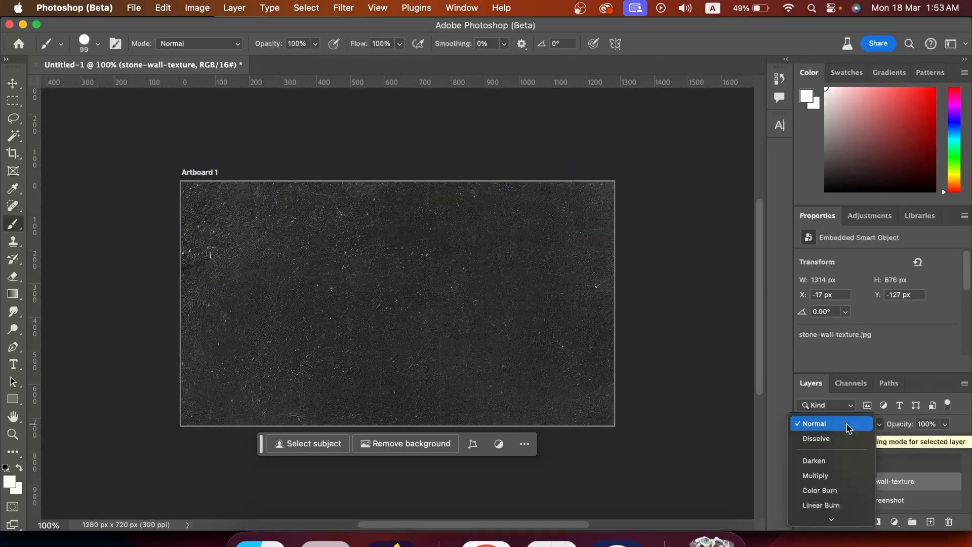
scroll(849, 428, down, 7)
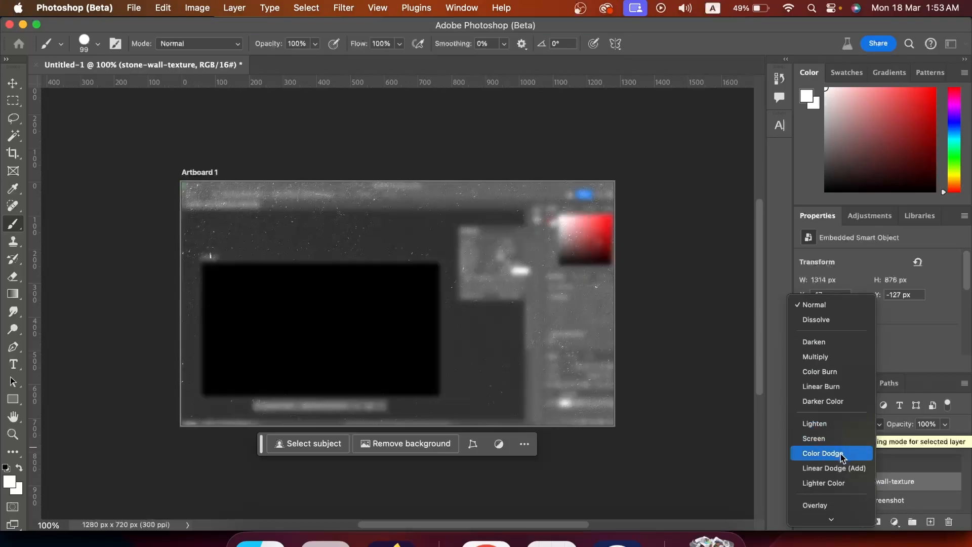
click(842, 438)
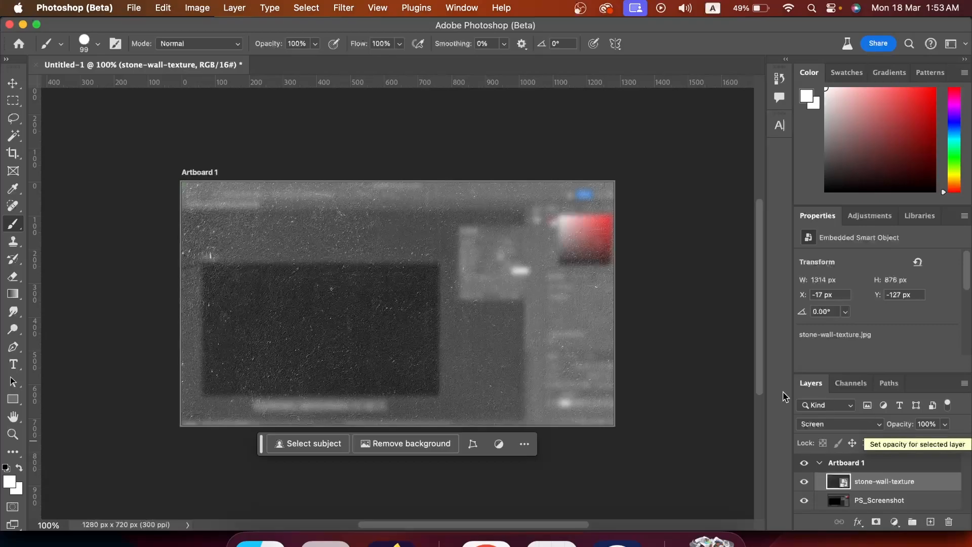
click(944, 425)
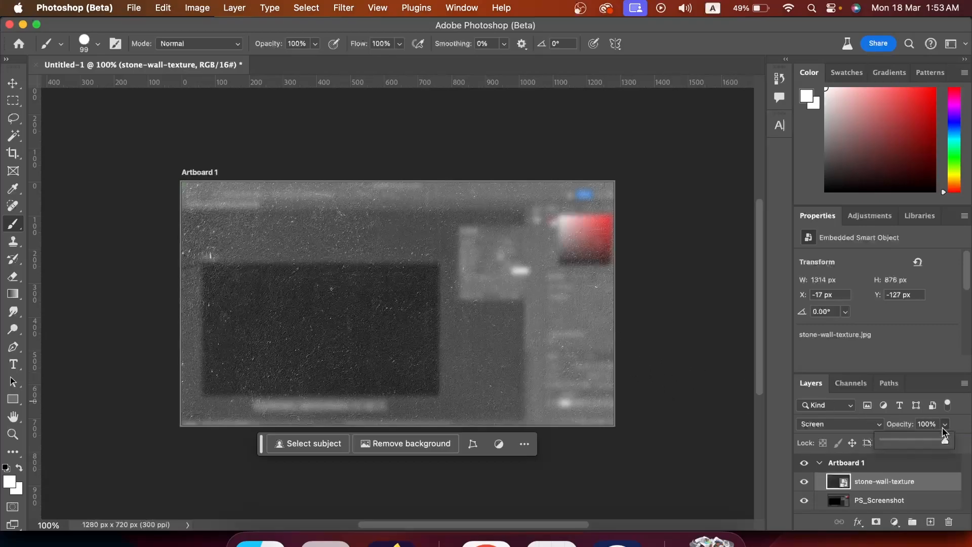
drag(922, 441, 896, 442)
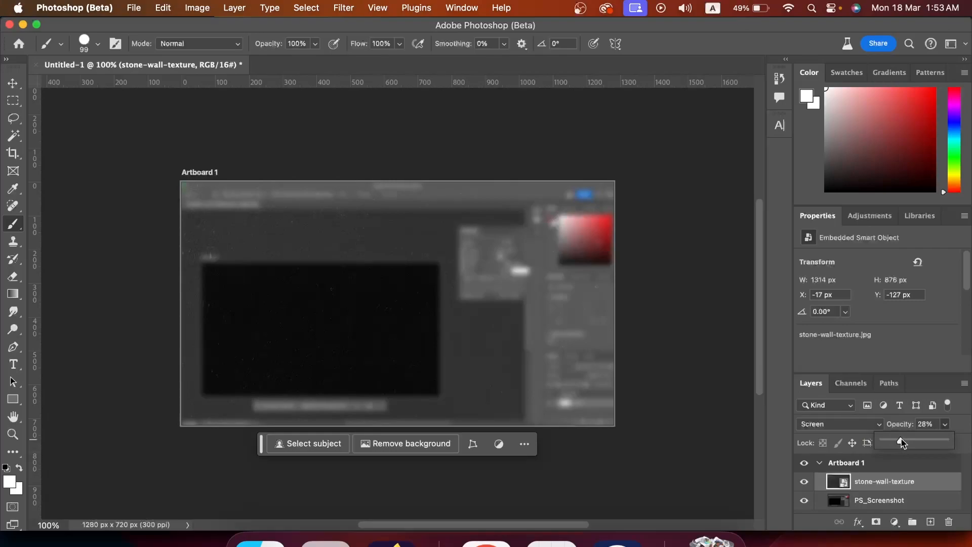
- Add a new empty layer above the texture and choose a soft round brush with black as foreground colour
click(936, 481)
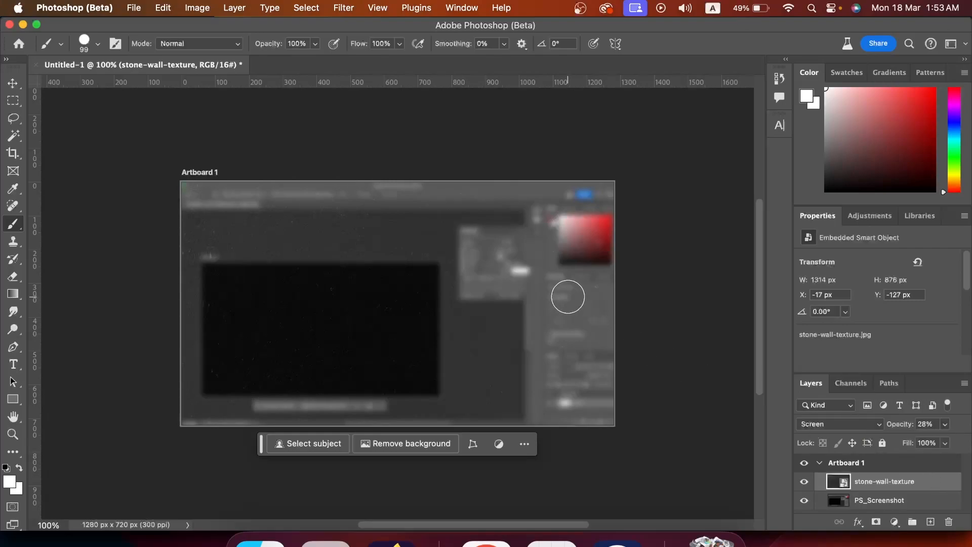
click(930, 521)
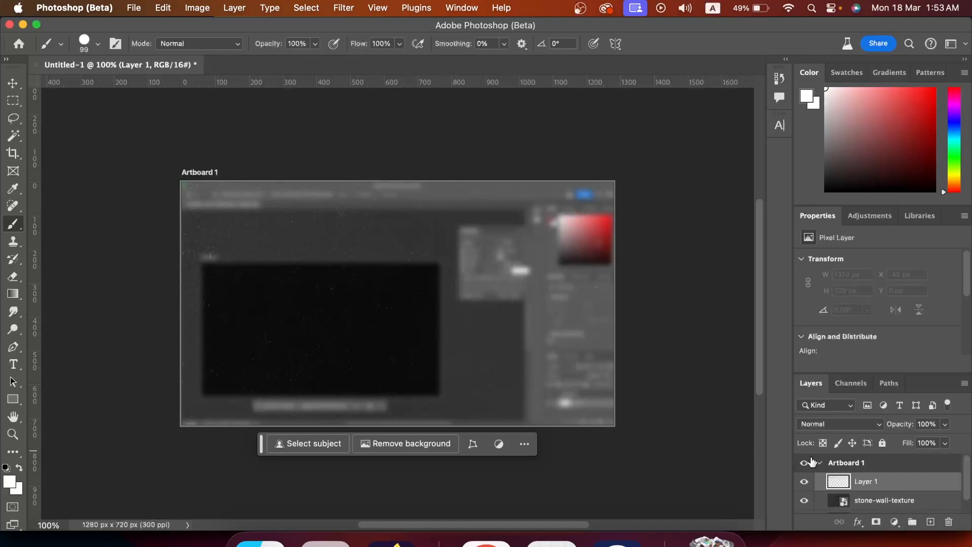
click(84, 41)
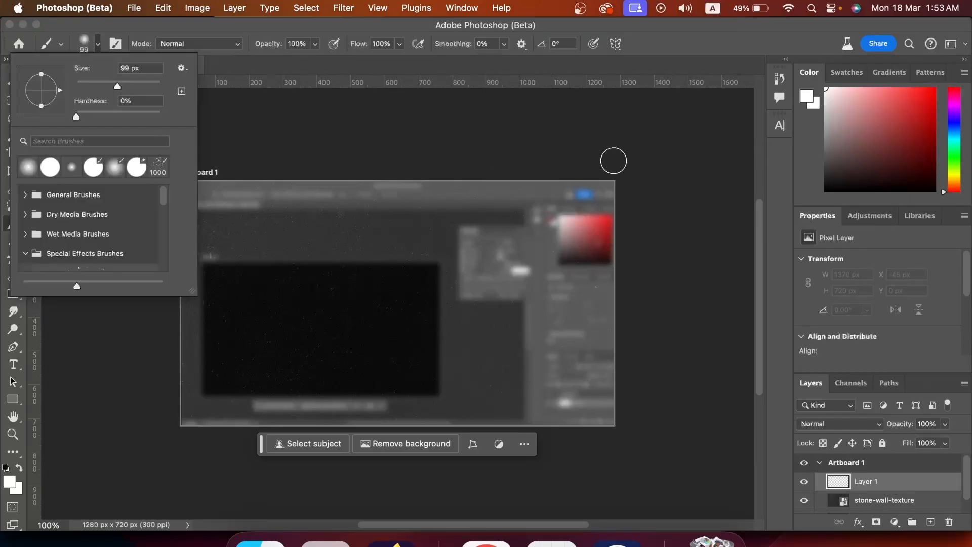
click(911, 480)
click(855, 149)
key(d)
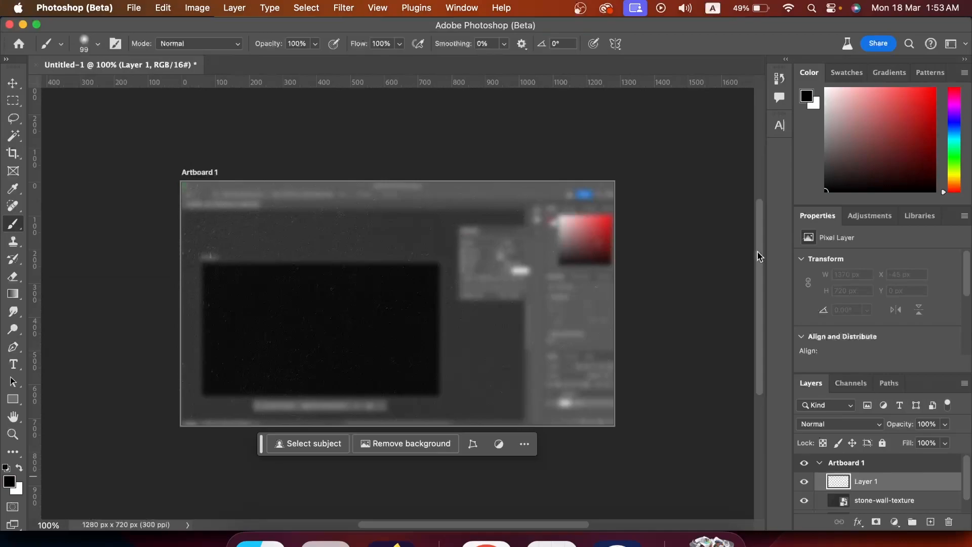
- Enlarge the brush to 700 px and paint dark vignette edges around the artboard on the new layer
scroll(606, 208, down, 2)
scroll(607, 208, down, 1)
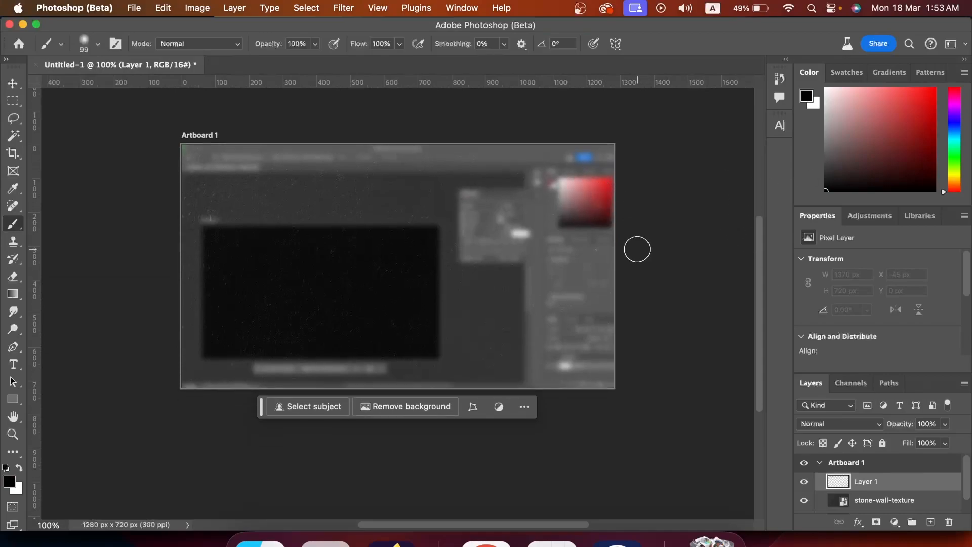
key(bracketright)
key(bracketright)
key(bracketright)
key(bracketright)
key(bracketright)
key(bracketright)
key(bracketright)
key(bracketright)
key(bracketright)
key(bracketright)
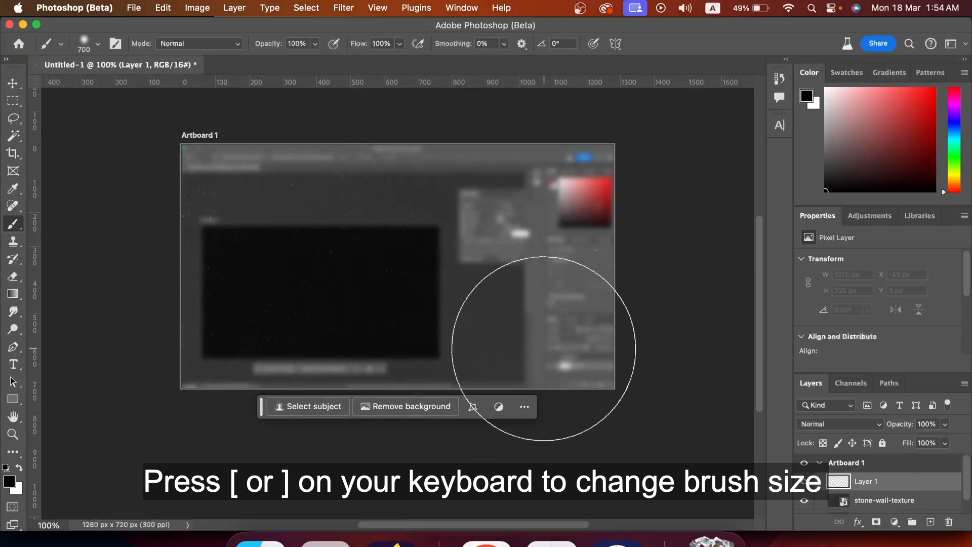
scroll(633, 364, down, 8)
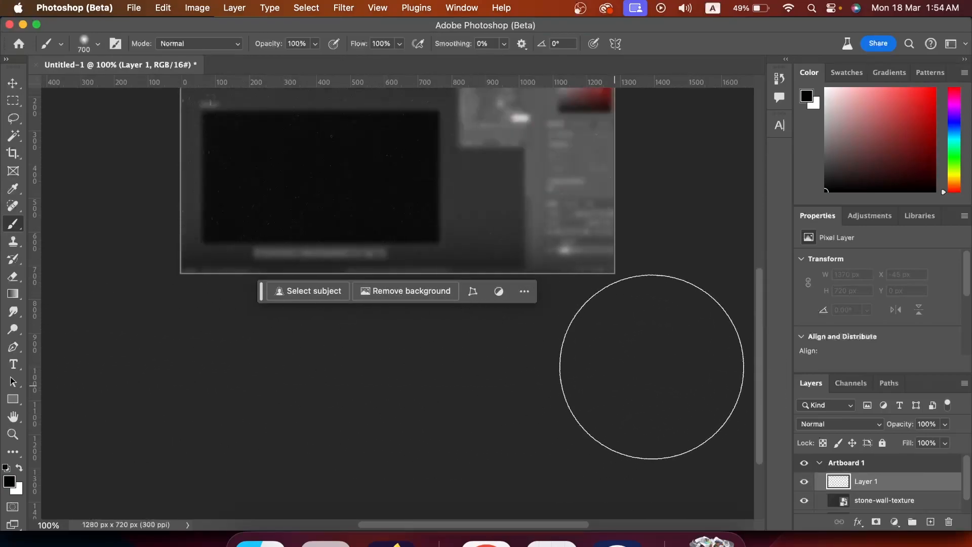
scroll(120, 379, up, 9)
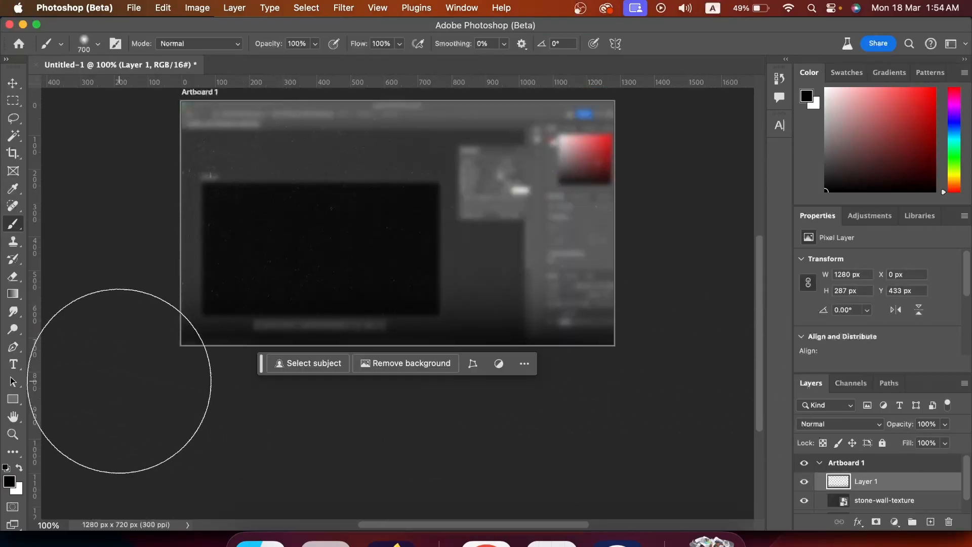
scroll(290, 256, up, 13)
scroll(681, 291, down, 12)
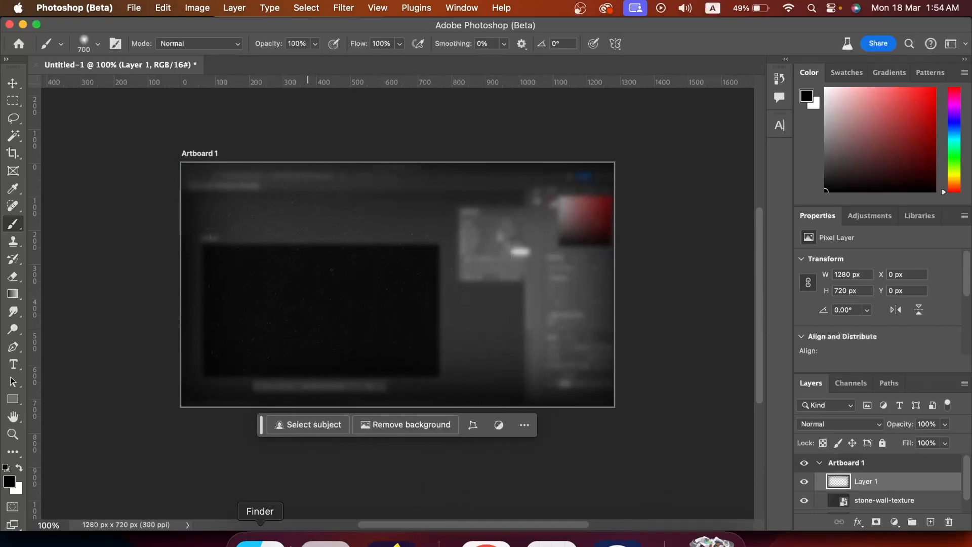
- Place the surprised woman portrait image and move it to the right side of the artboard
click(260, 540)
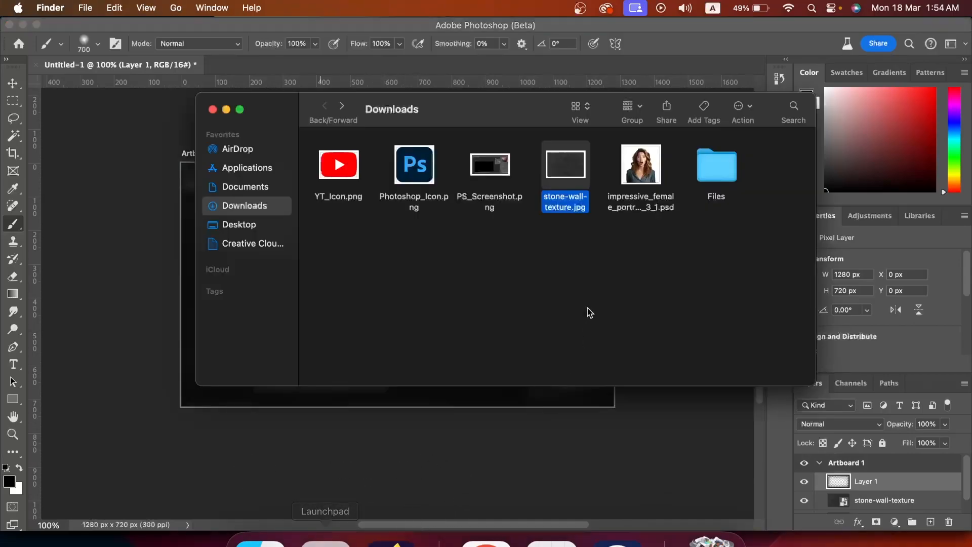
drag(641, 165, 427, 429)
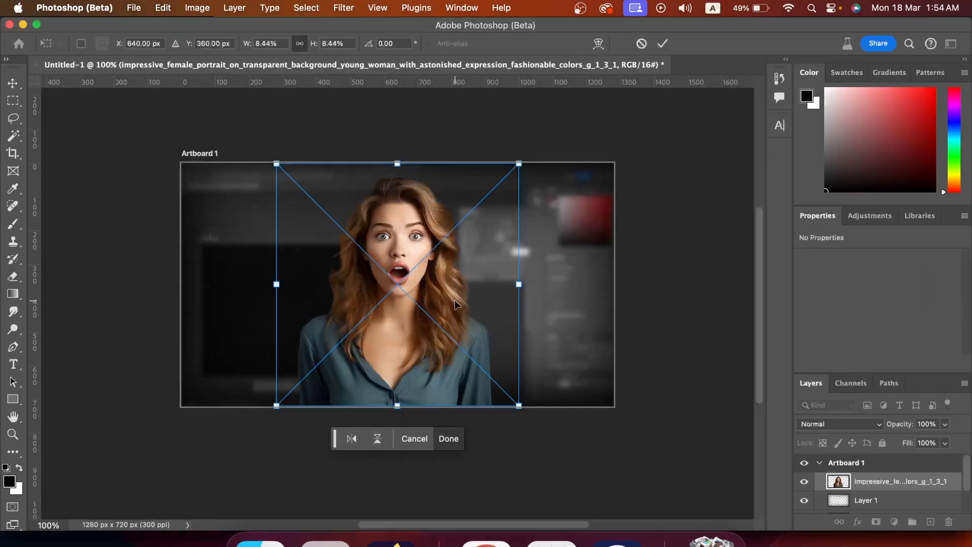
drag(454, 305, 576, 307)
drag(580, 226, 569, 226)
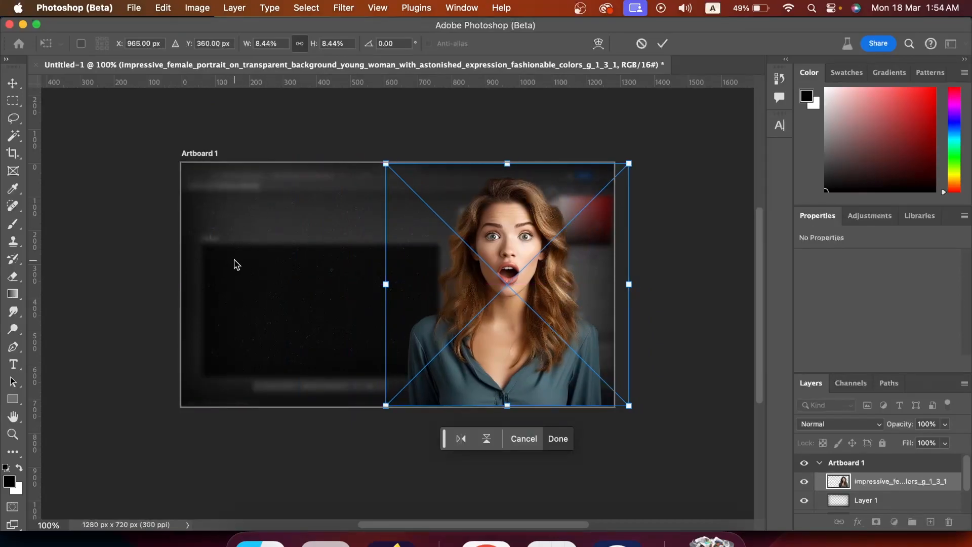
key(b)
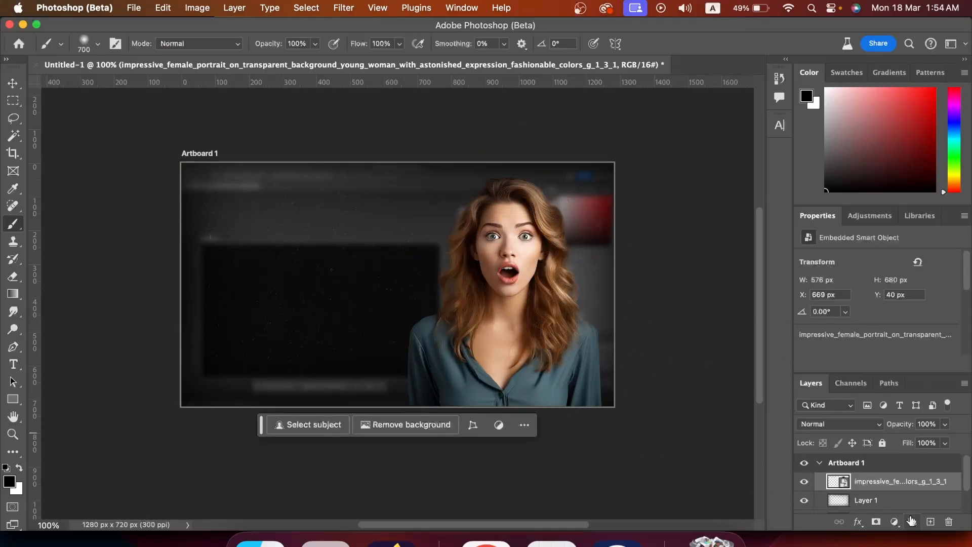
- Add a text layer reading "THUMBNAIL" in Poppins Bold near the artboard's upper left
click(930, 521)
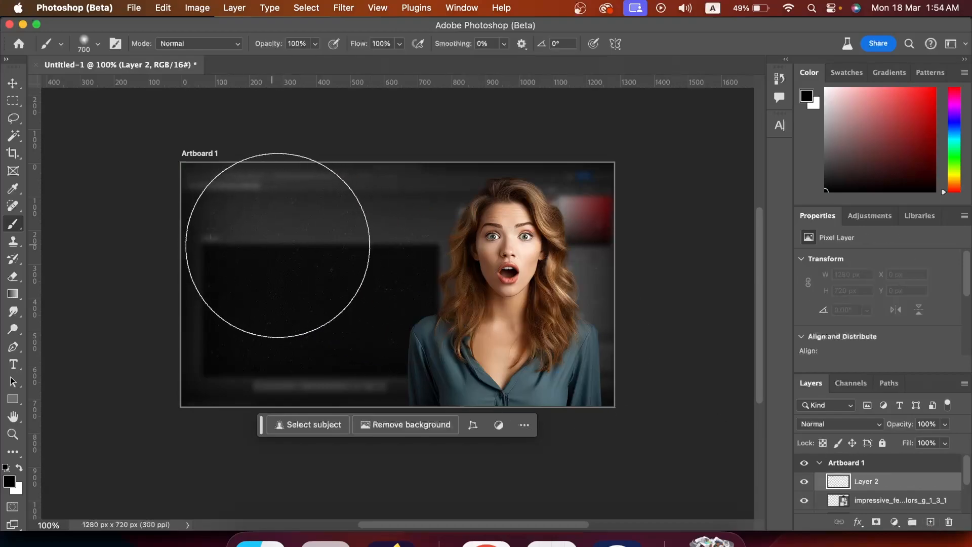
key(t)
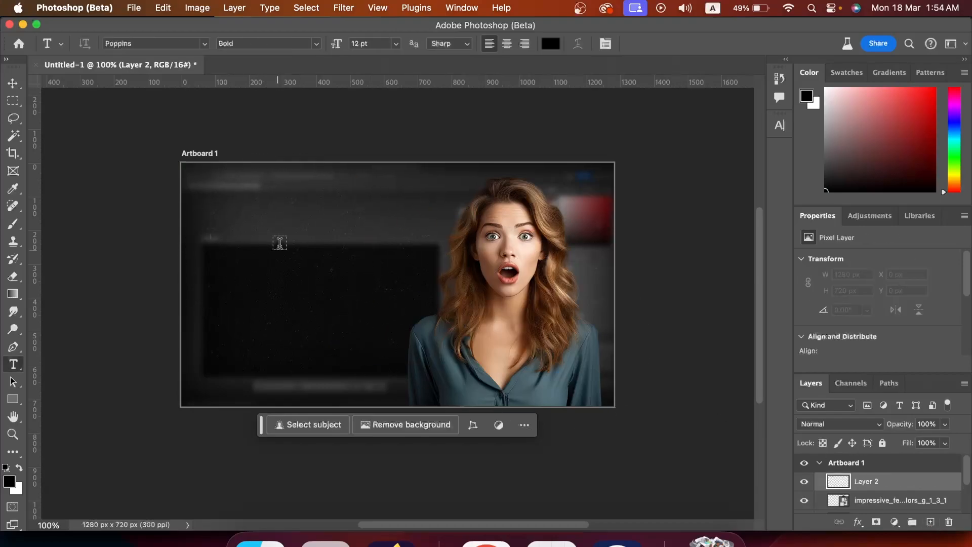
click(248, 216)
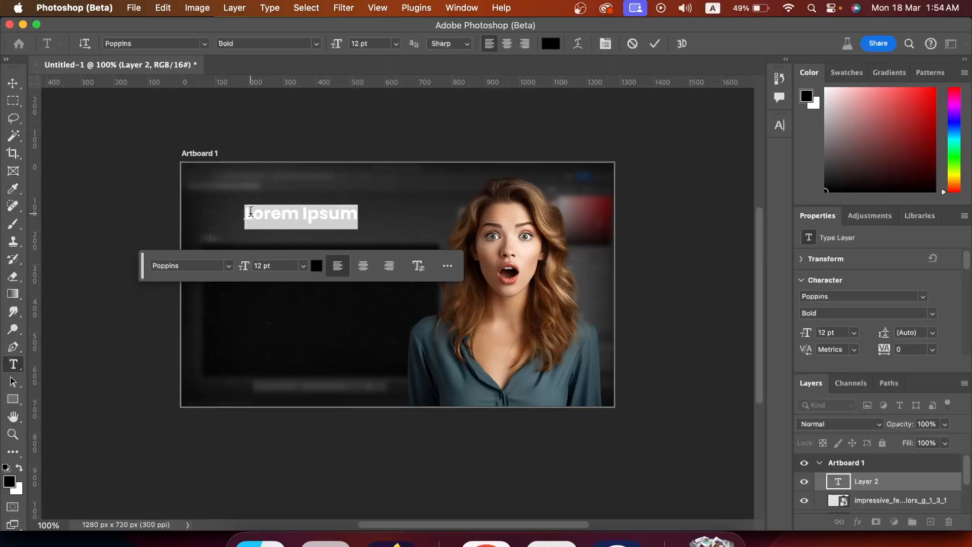
text(THUMBNAIL)
click(13, 83)
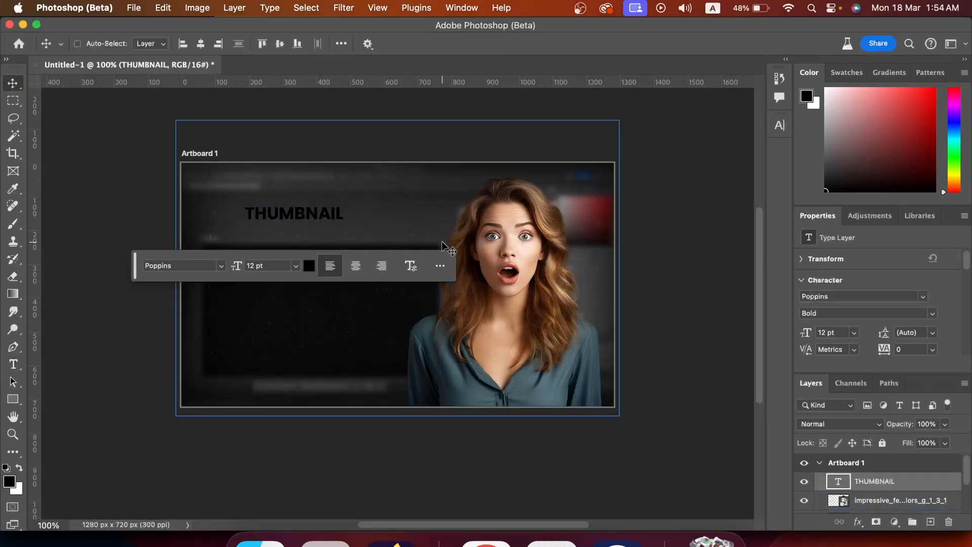
- Enlarge the THUMBNAIL text to about 26.5 pt and reposition it
key(super+t)
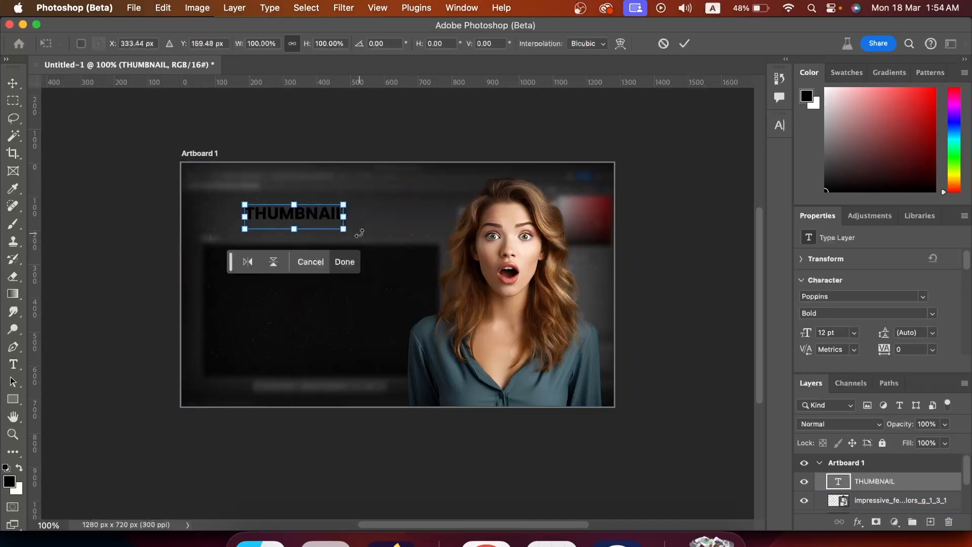
drag(347, 232, 433, 261)
drag(394, 221, 371, 223)
key(Return)
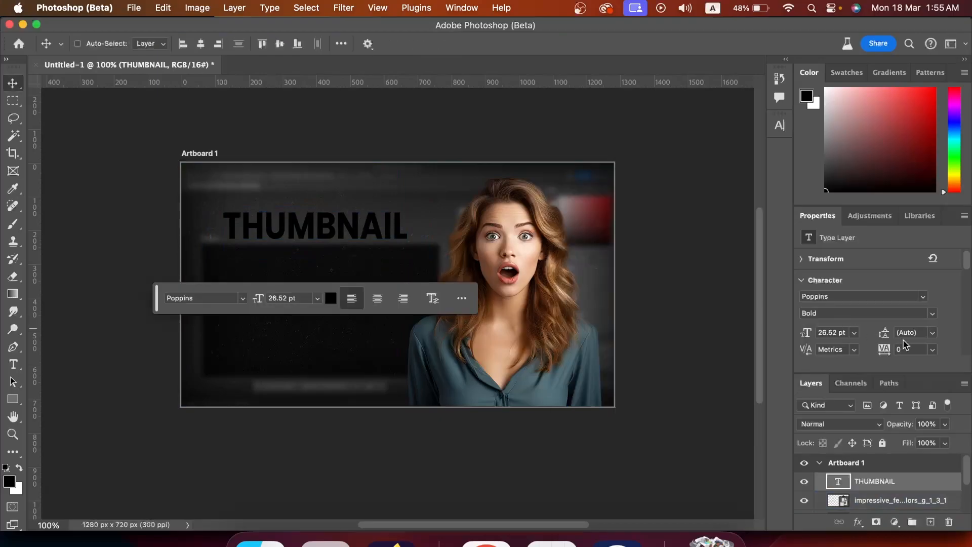
- Set the title text colour to yellow #eaff00
scroll(911, 348, down, 1)
click(923, 332)
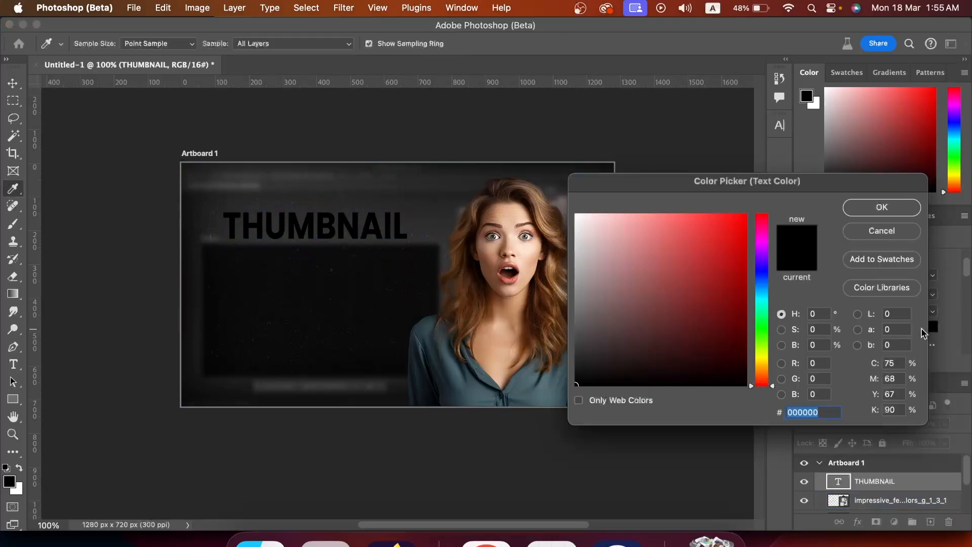
drag(769, 185, 621, 138)
drag(555, 227, 359, 156)
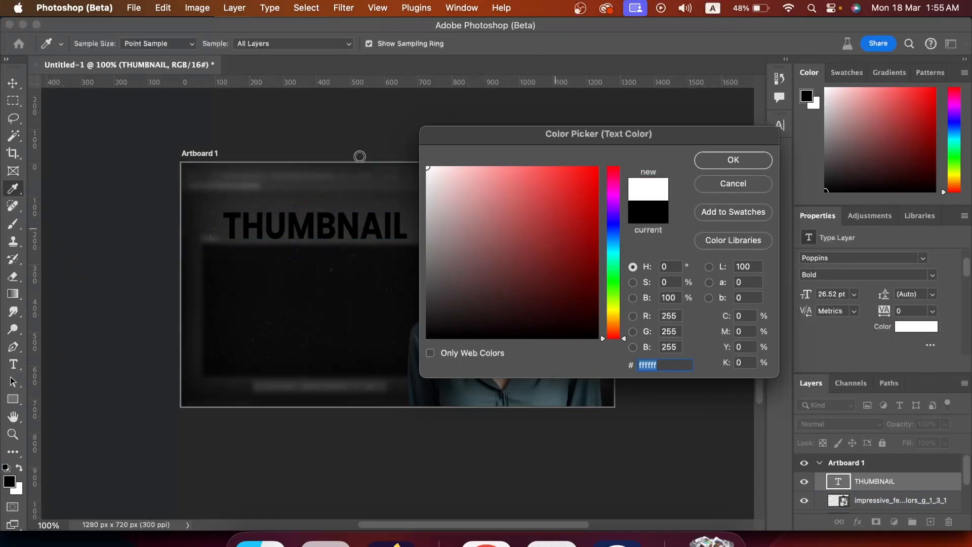
click(615, 308)
drag(562, 267, 646, 131)
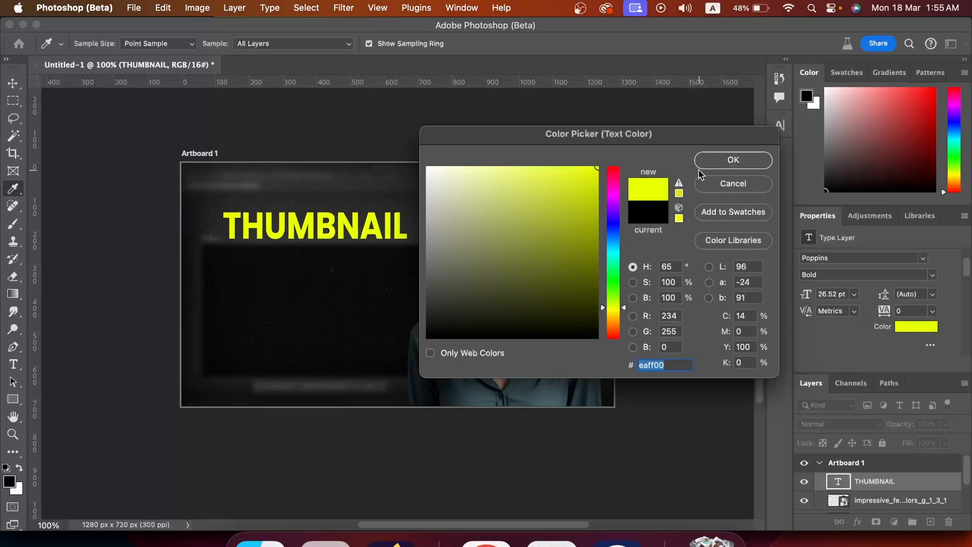
click(733, 160)
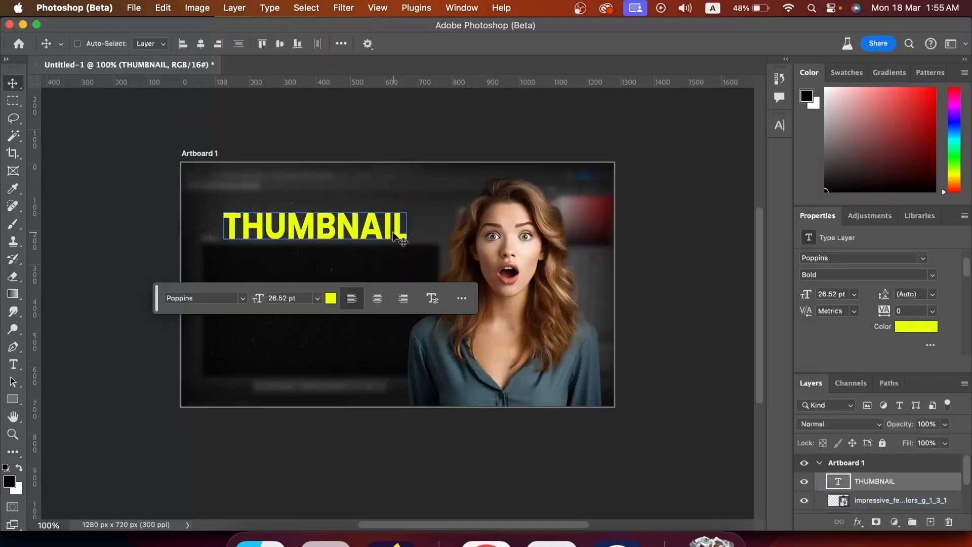
- Nudge the THUMBNAIL title slightly to the left
key(super+t)
drag(387, 233, 377, 231)
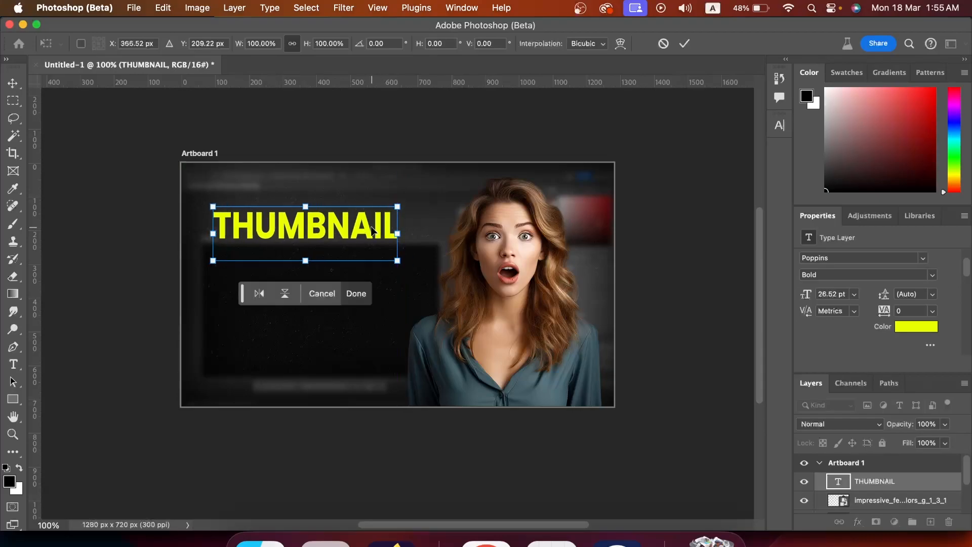
key(Return)
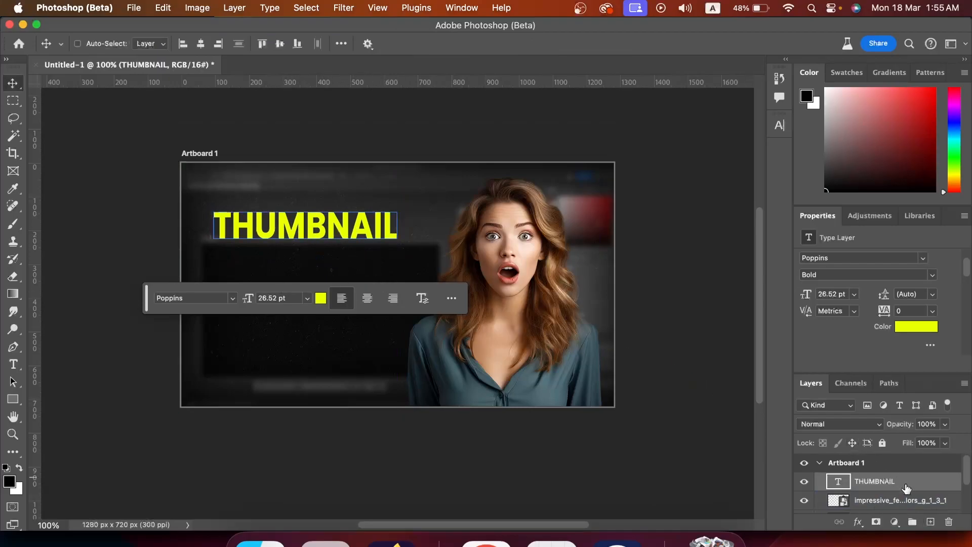
- Duplicate the title text layer and move the copy directly below the original
drag(911, 487, 930, 525)
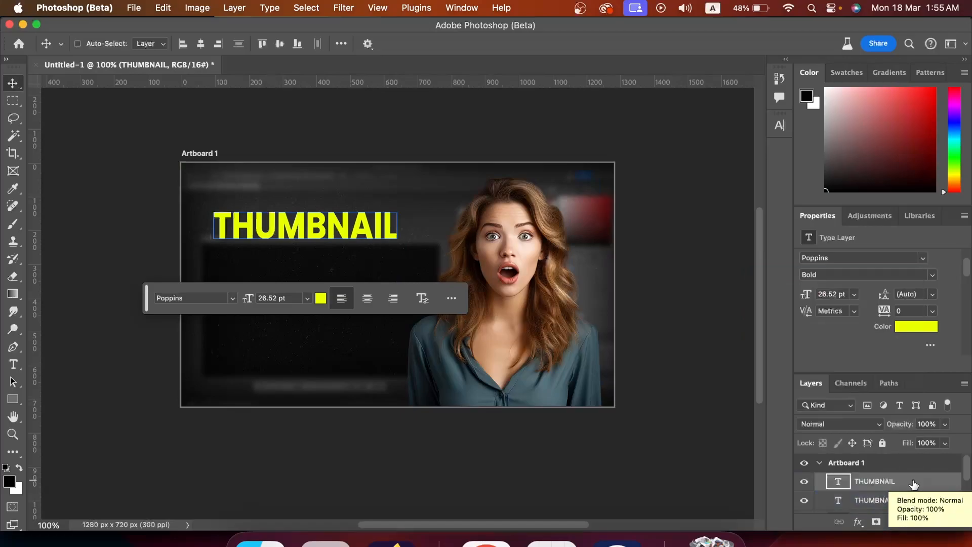
key(super+t)
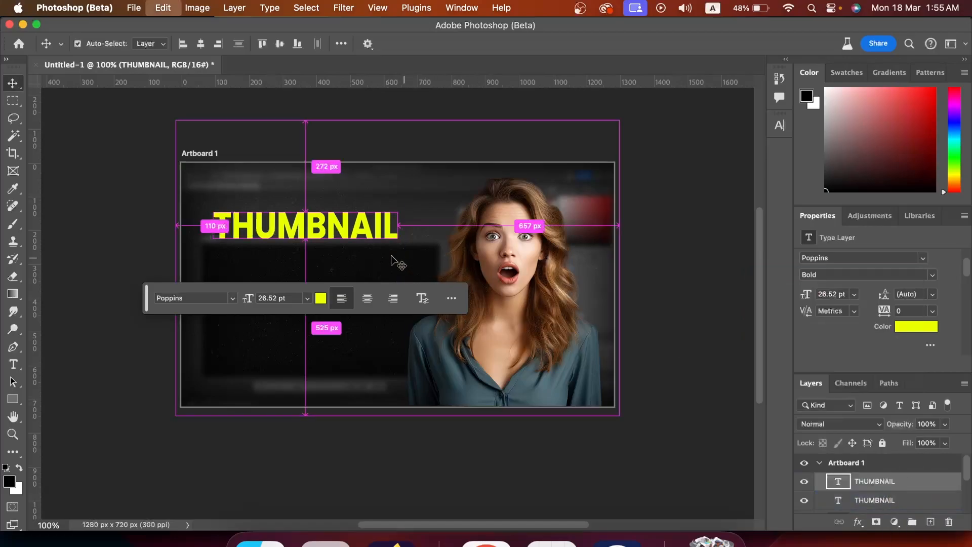
drag(348, 232, 349, 272)
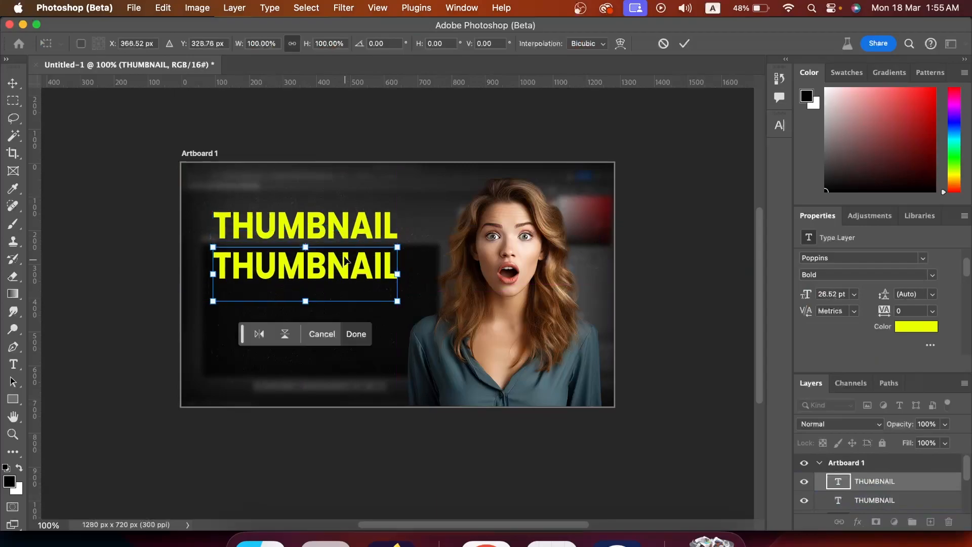
key(Return)
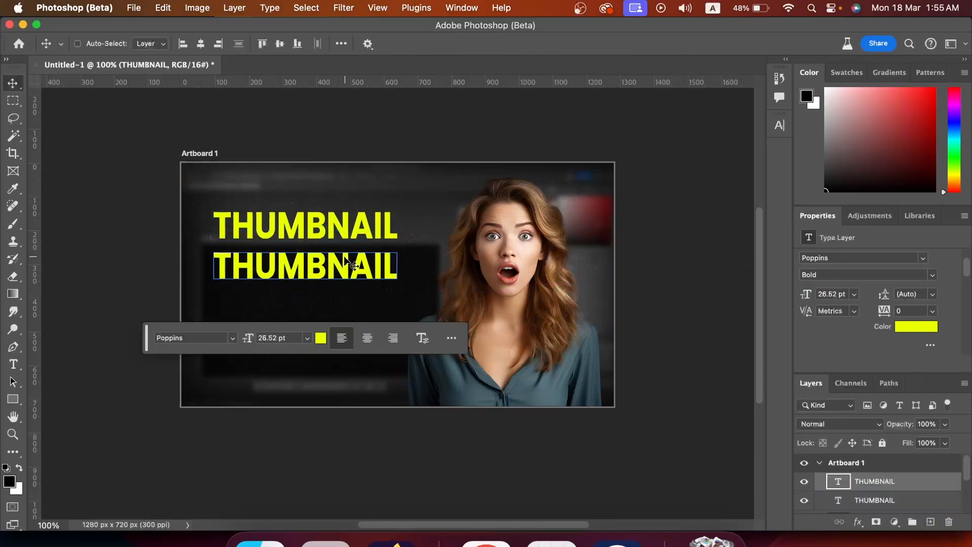
- Replace the duplicated text with "IN 5 MINUTES"
double_click(350, 263)
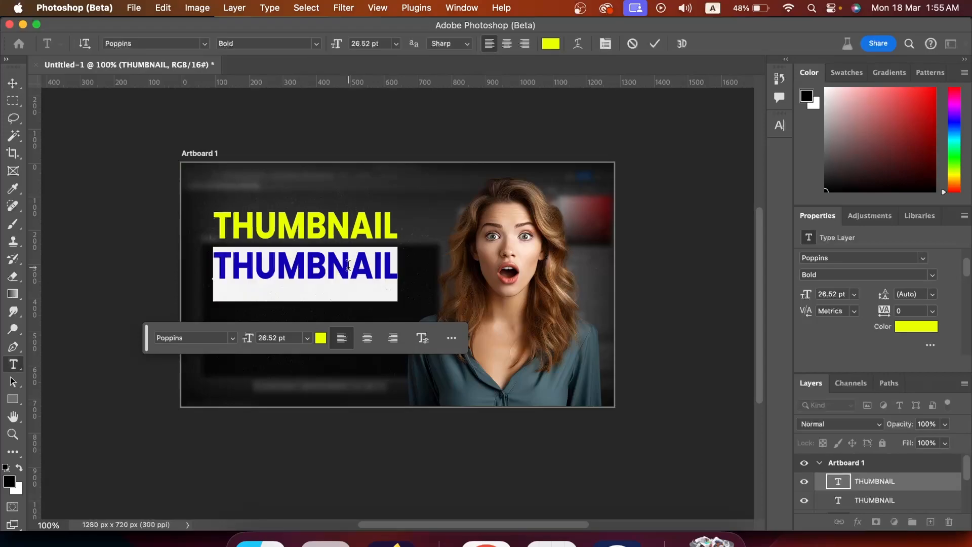
text(IN 5 MINUTES)
key(super+Return)
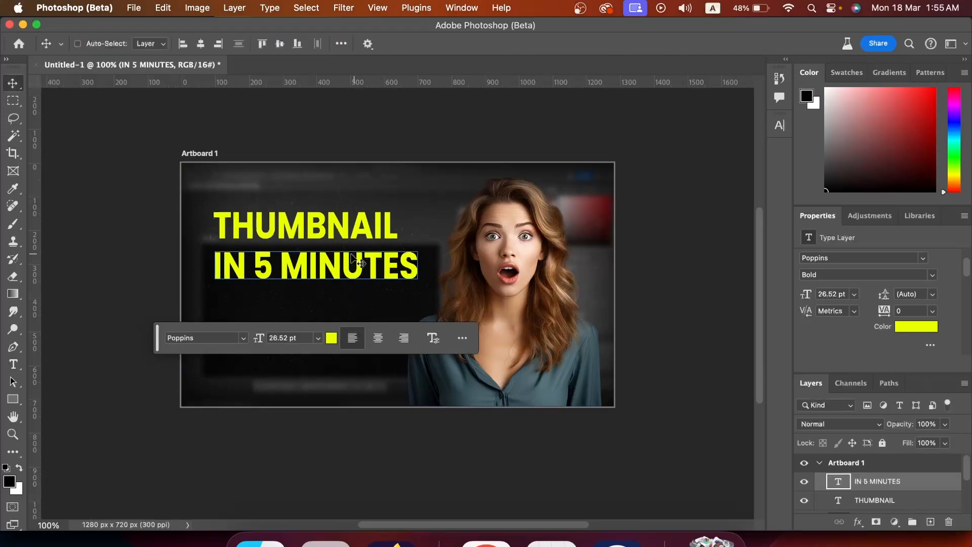
- Scale the "IN 5 MINUTES" line down to about 23.8 pt to match the title's width
key(super+t)
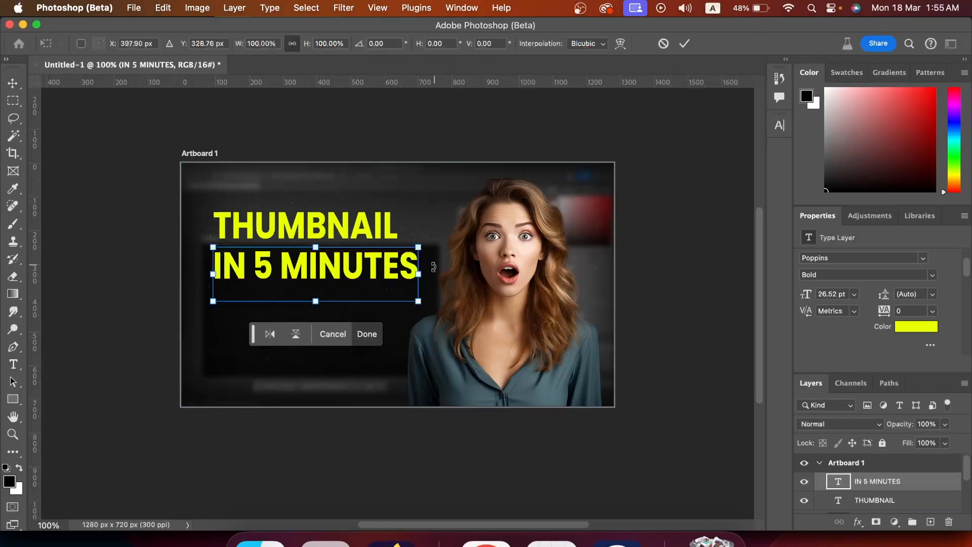
drag(423, 276, 403, 274)
key(Return)
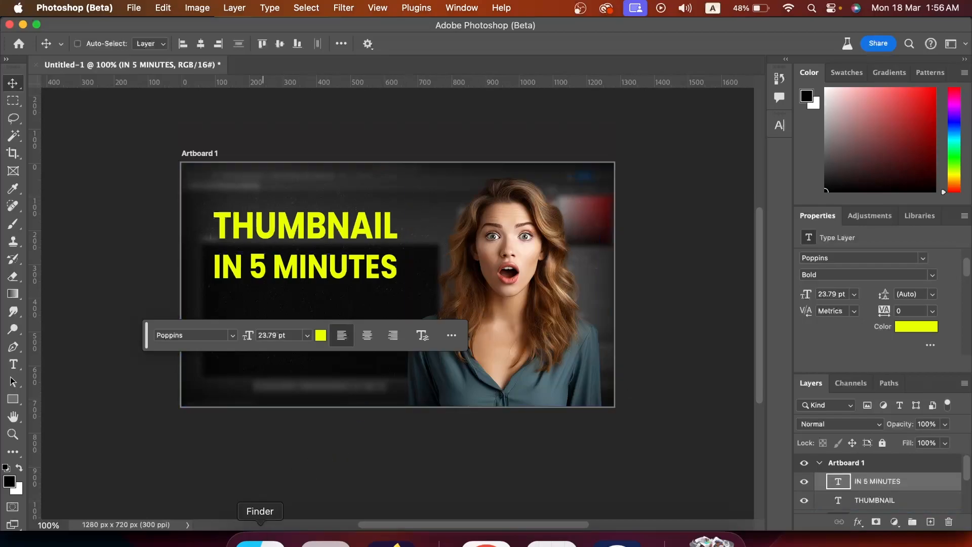
- Place YT_Icon.png from Downloads, shrink it to about 22% and position it at the artboard's lower left
click(260, 542)
drag(343, 175, 347, 430)
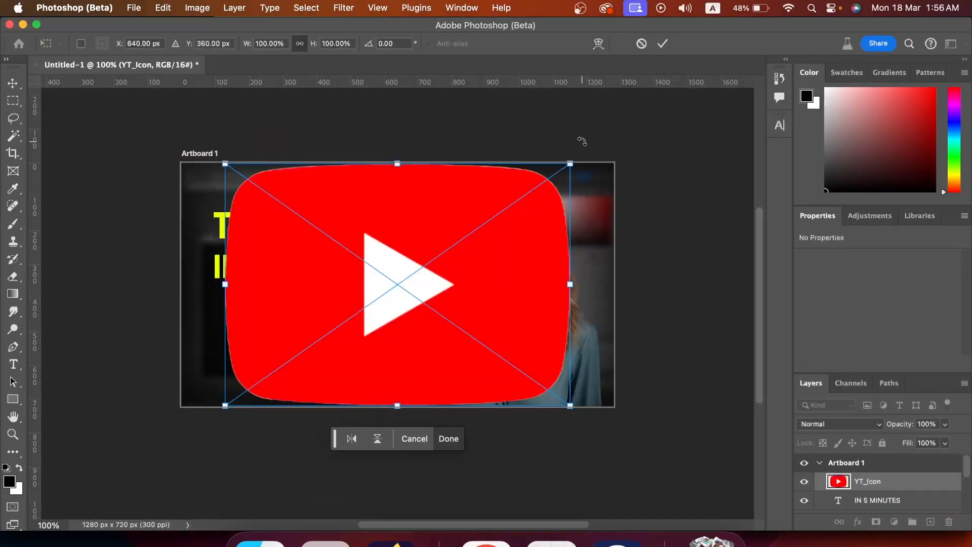
drag(569, 162, 278, 342)
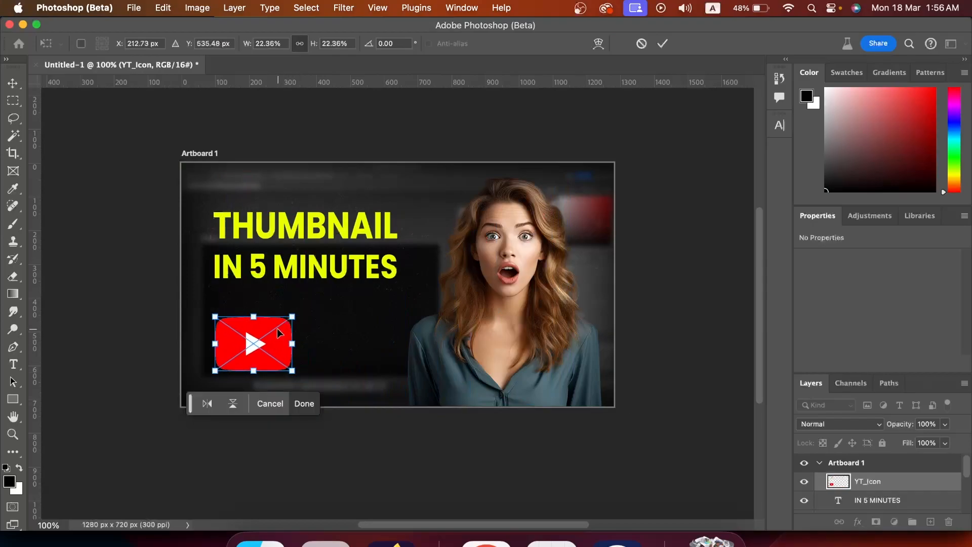
key(Return)
- Place Photoshop_Icon.png, scale it to about 5% and position it beside the YouTube icon
click(260, 539)
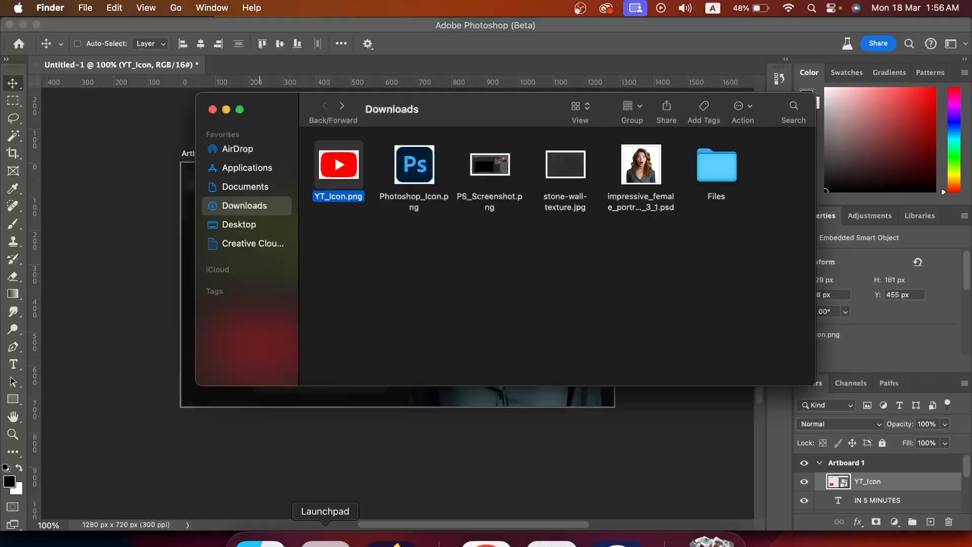
drag(412, 165, 406, 441)
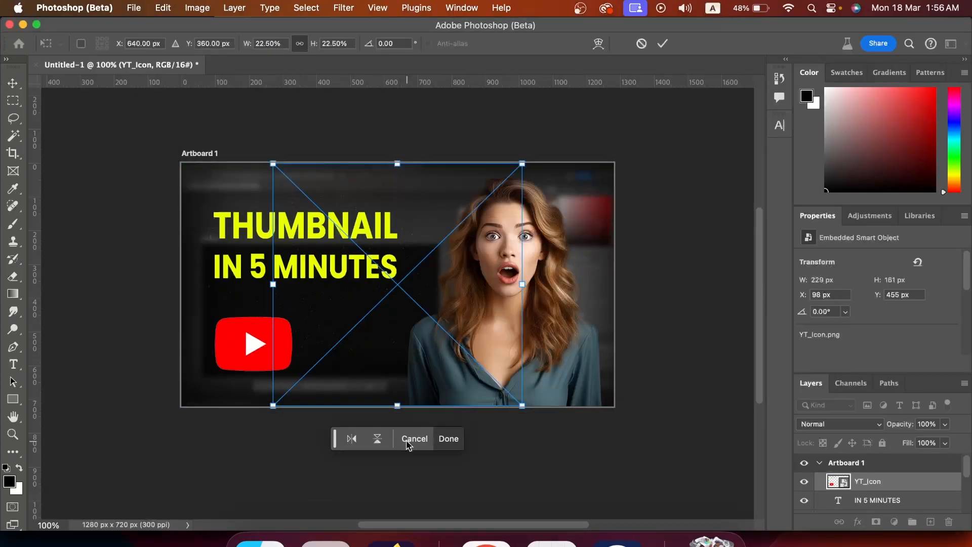
drag(522, 172, 337, 344)
drag(312, 376, 369, 350)
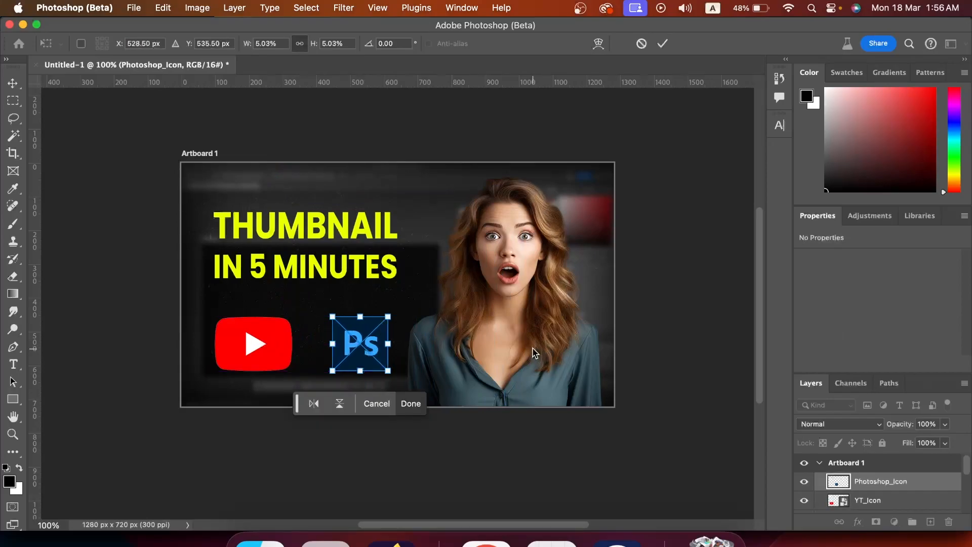
key(Return)
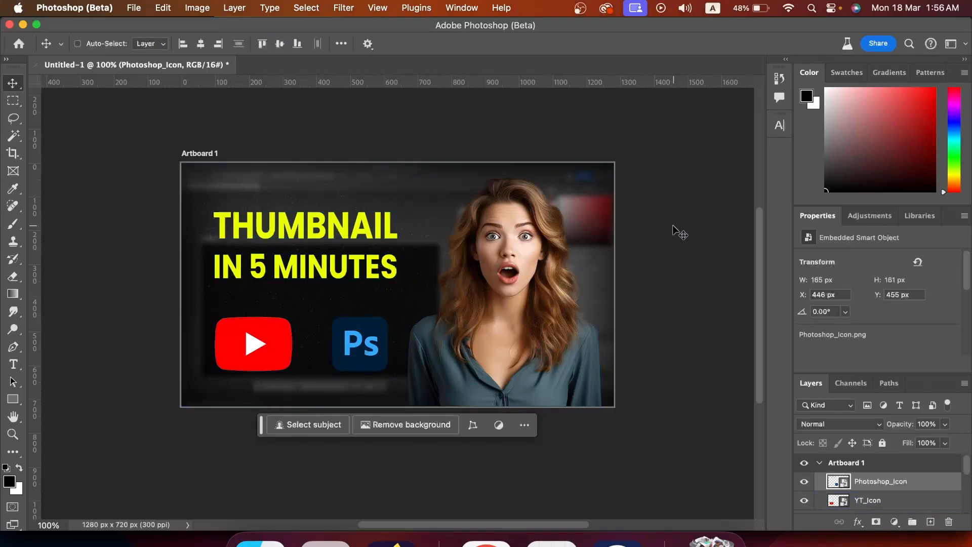
- Apply an Outer Glow layer style to the woman portrait layer
scroll(651, 256, down, 2)
scroll(901, 497, down, 3)
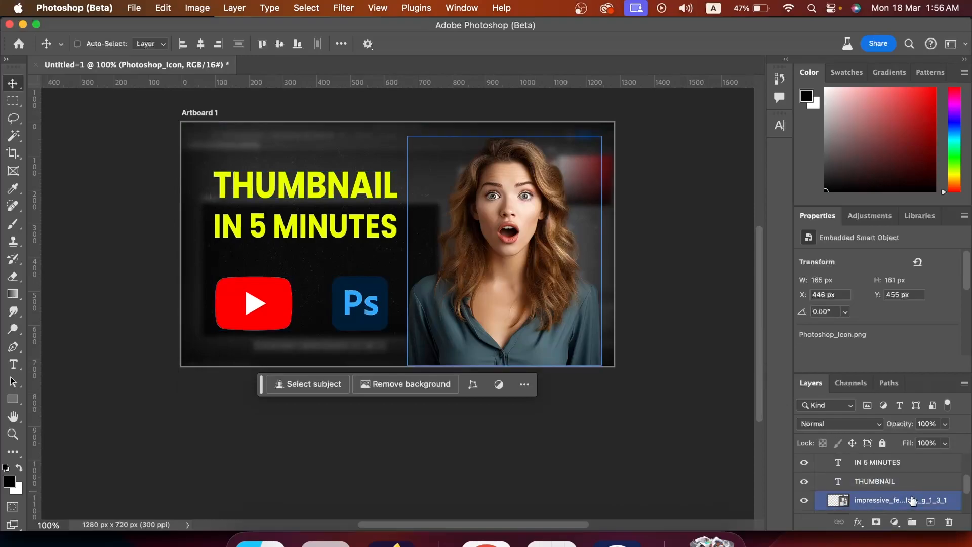
scroll(912, 501, down, 2)
double_click(912, 473)
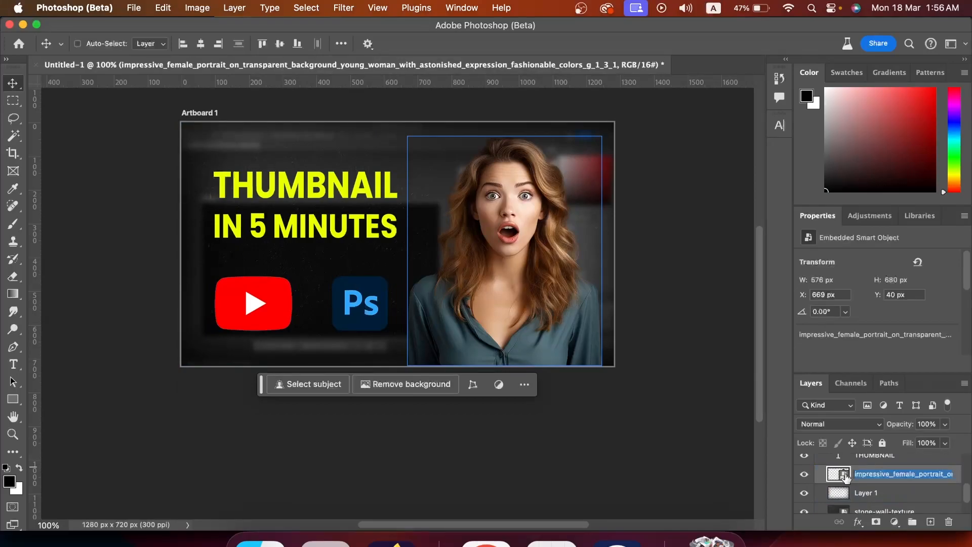
click(895, 471)
double_click(898, 472)
double_click(899, 471)
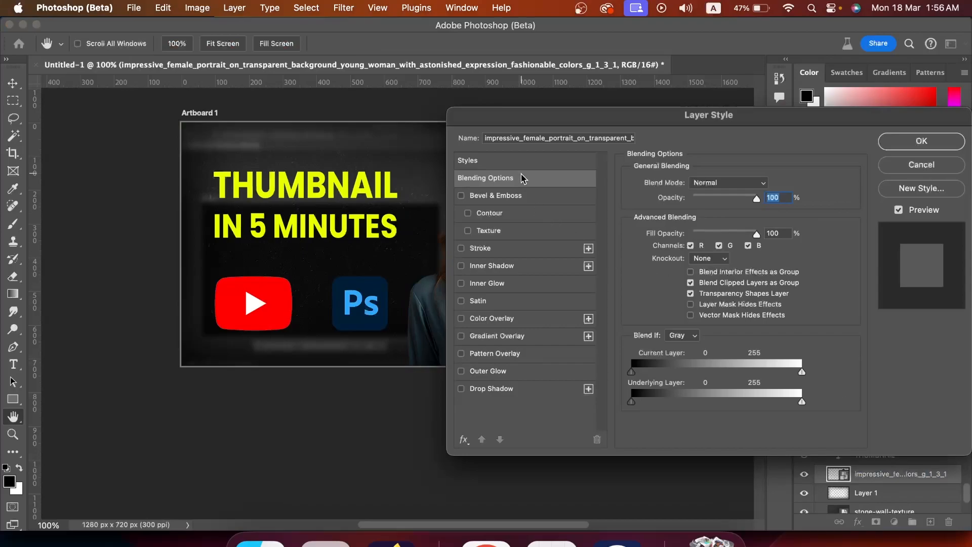
drag(723, 113, 662, 85)
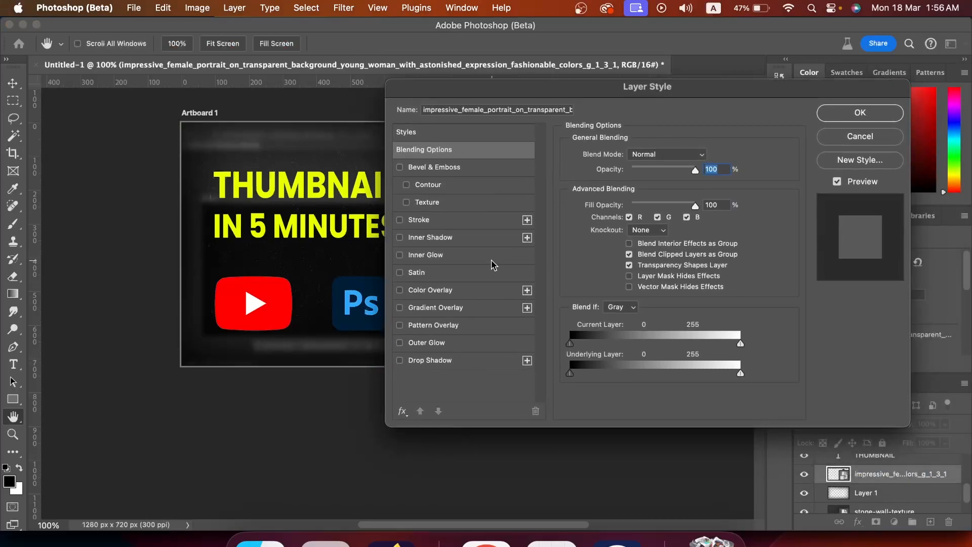
click(434, 346)
drag(638, 98, 644, 124)
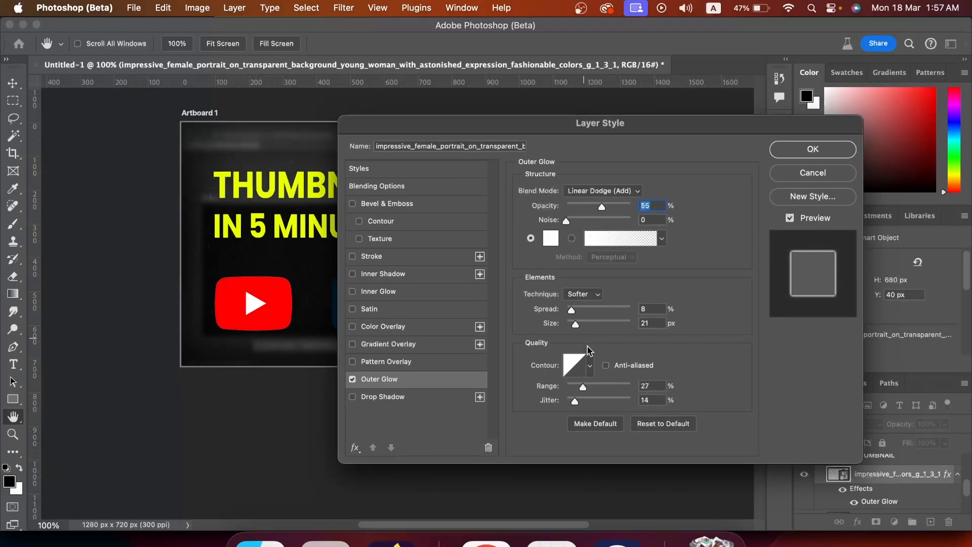
drag(633, 132, 578, 97)
click(770, 122)
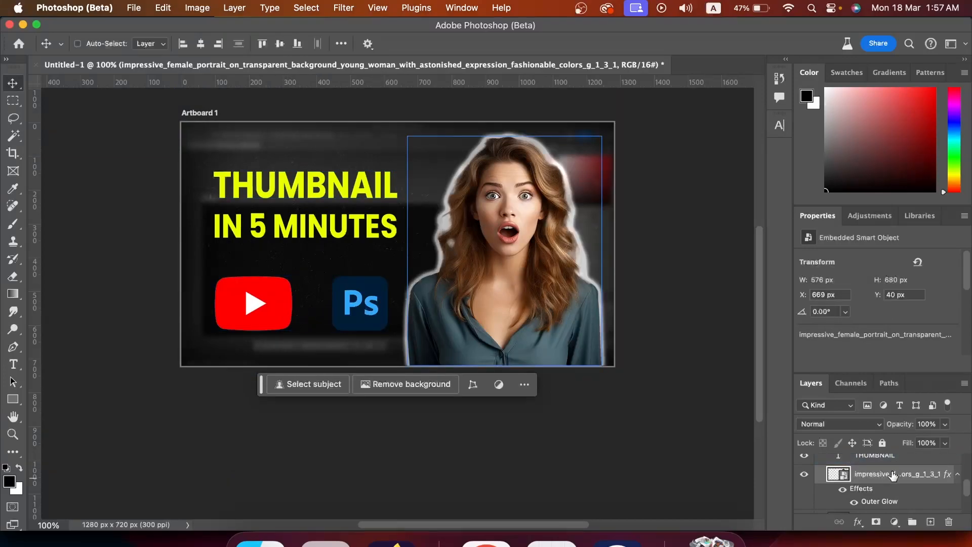
- Copy the portrait layer's layer style
right_click(850, 473)
scroll(850, 473, down, 5)
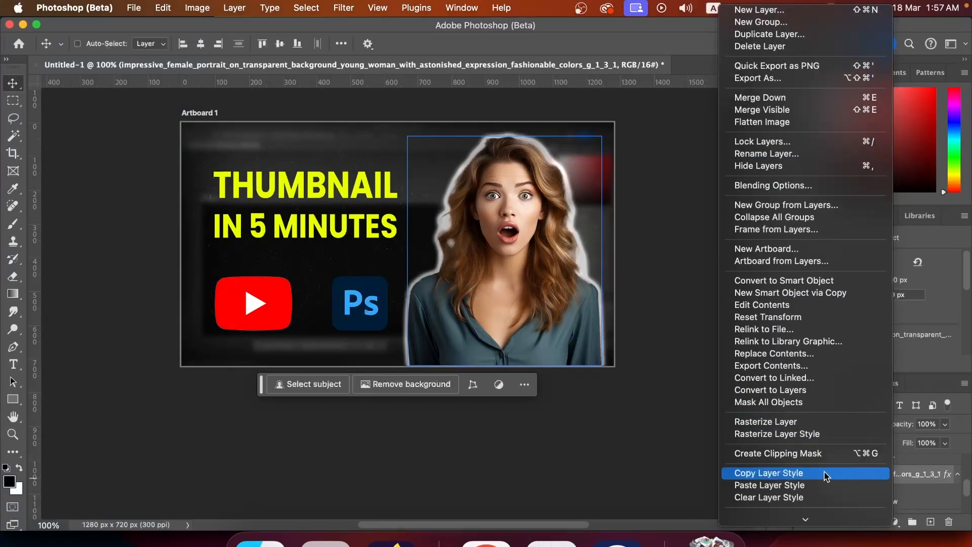
click(831, 473)
- Paste the copied layer style onto both the YouTube and Photoshop icon layers
scroll(879, 479, down, 2)
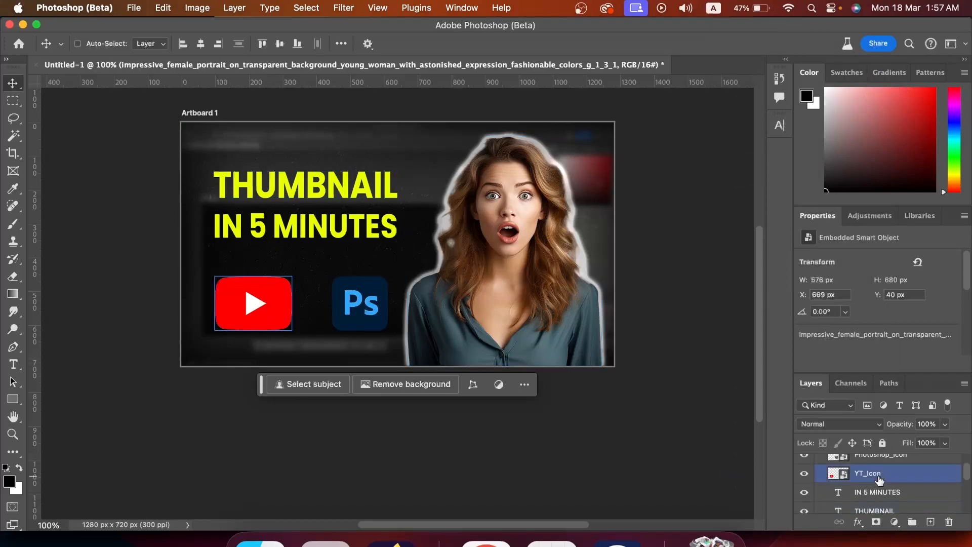
scroll(879, 479, up, 2)
click(895, 481)
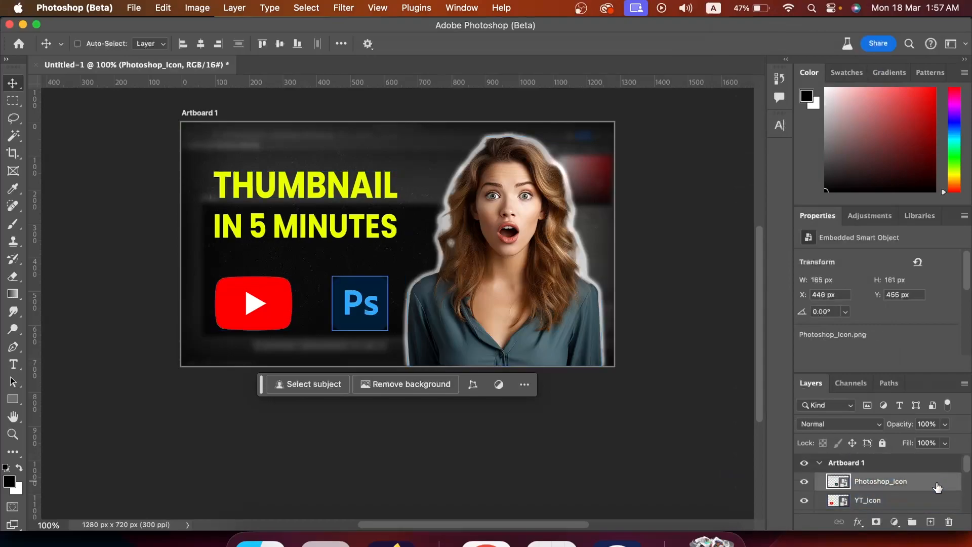
shift+click(928, 500)
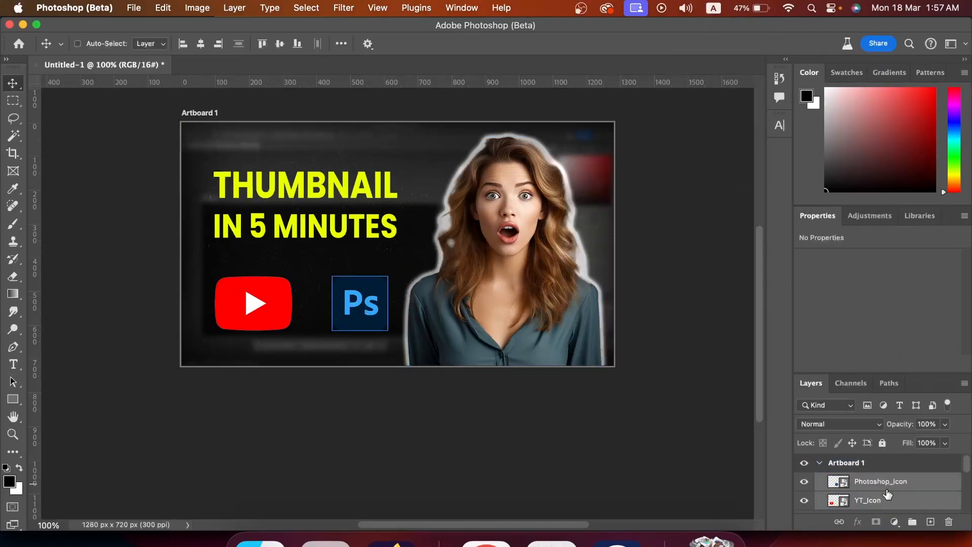
right_click(918, 489)
click(843, 498)
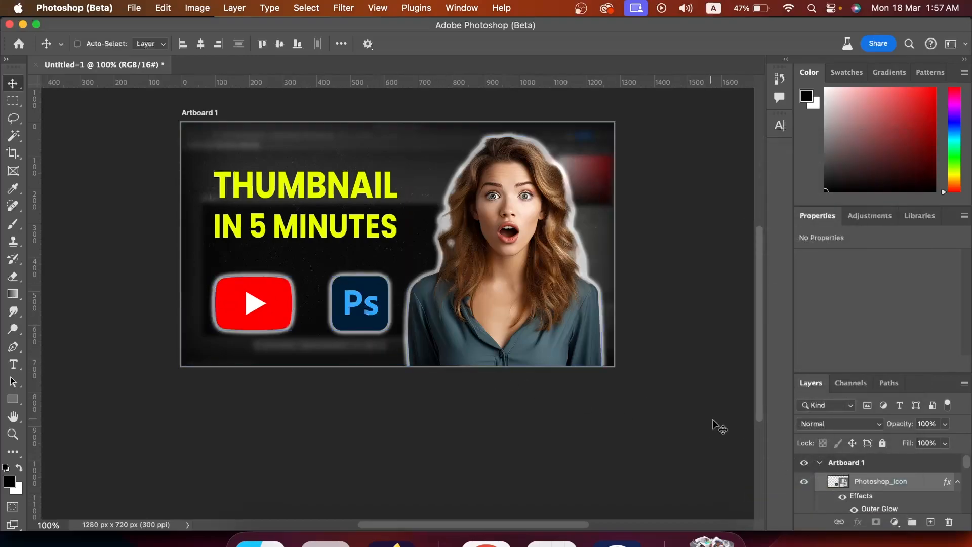
- Paste the same layer style onto the IN 5 MINUTES text layer
scroll(908, 500, down, 5)
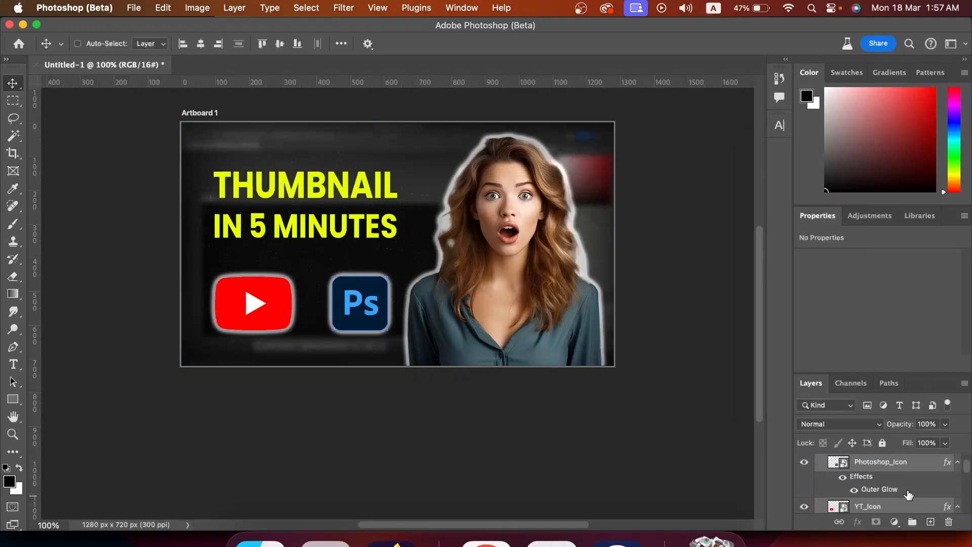
click(909, 491)
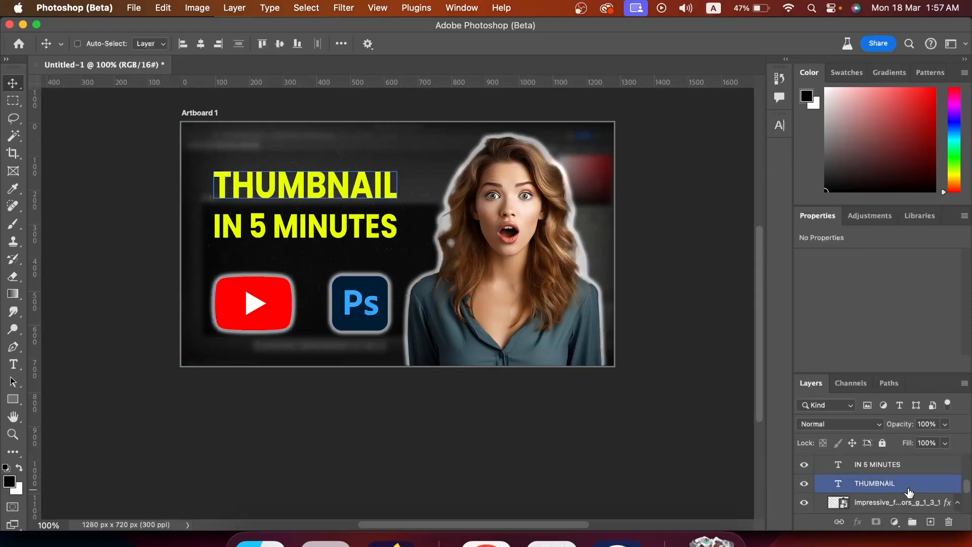
shift+click(909, 464)
right_click(911, 464)
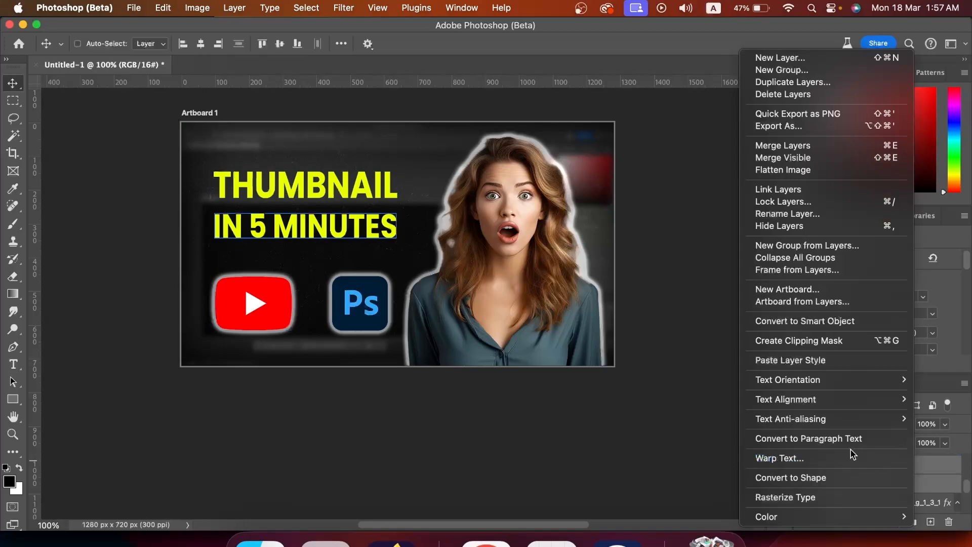
click(831, 360)
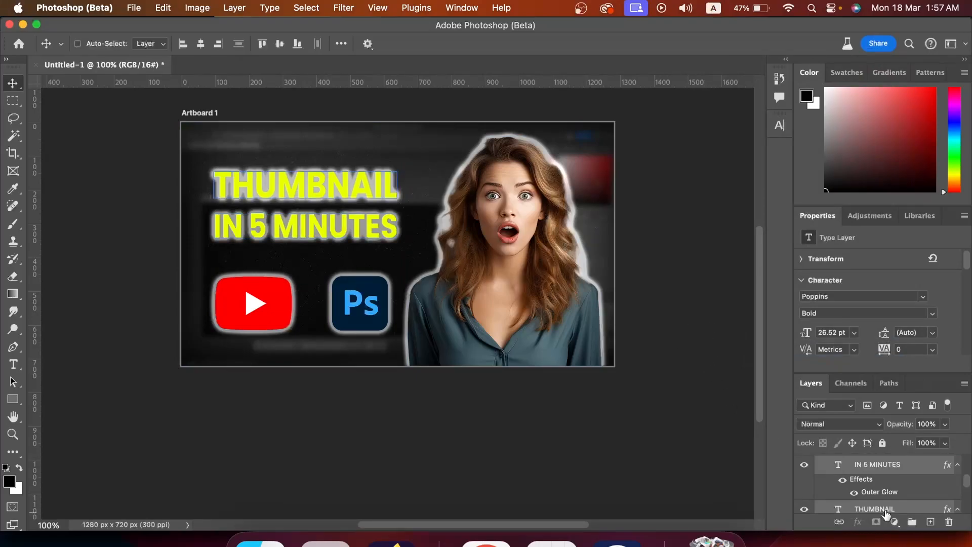
- Edit the IN 5 MINUTES layer's Outer Glow, reducing its size to 10 px, and confirm
click(919, 467)
double_click(918, 466)
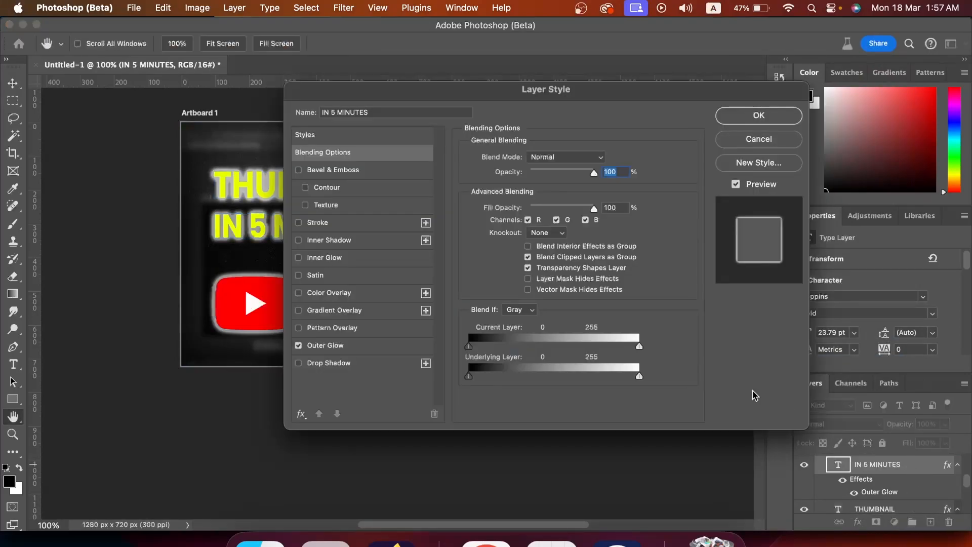
drag(552, 95, 655, 91)
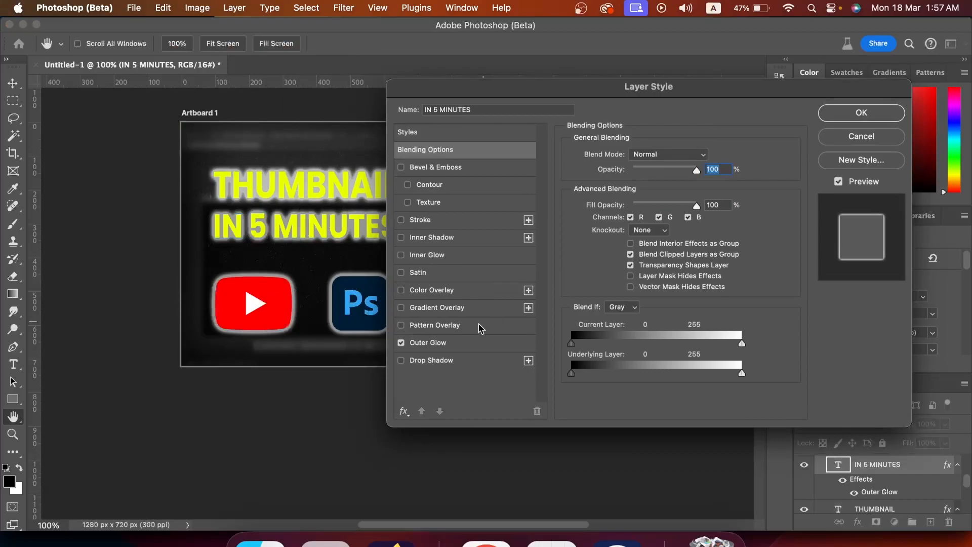
click(449, 343)
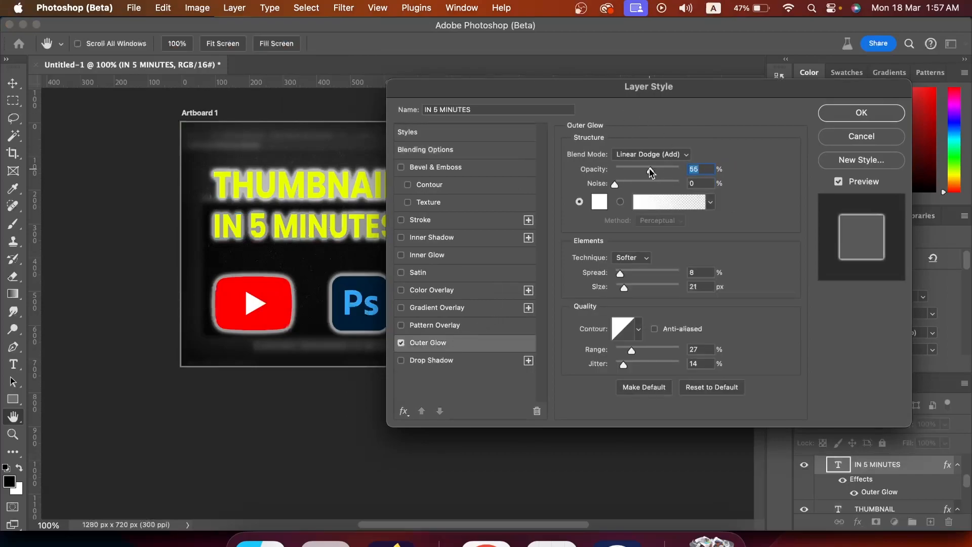
drag(626, 292, 622, 287)
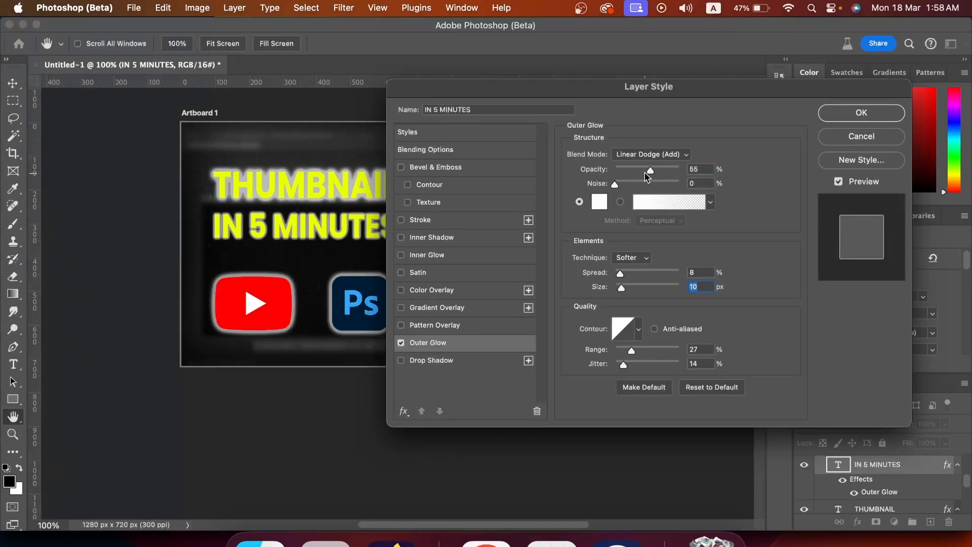
mouse_move(649, 173)
mouse_down()
mouse_move(626, 171)
mouse_move(644, 171)
mouse_up()
drag(623, 365, 624, 364)
click(849, 116)
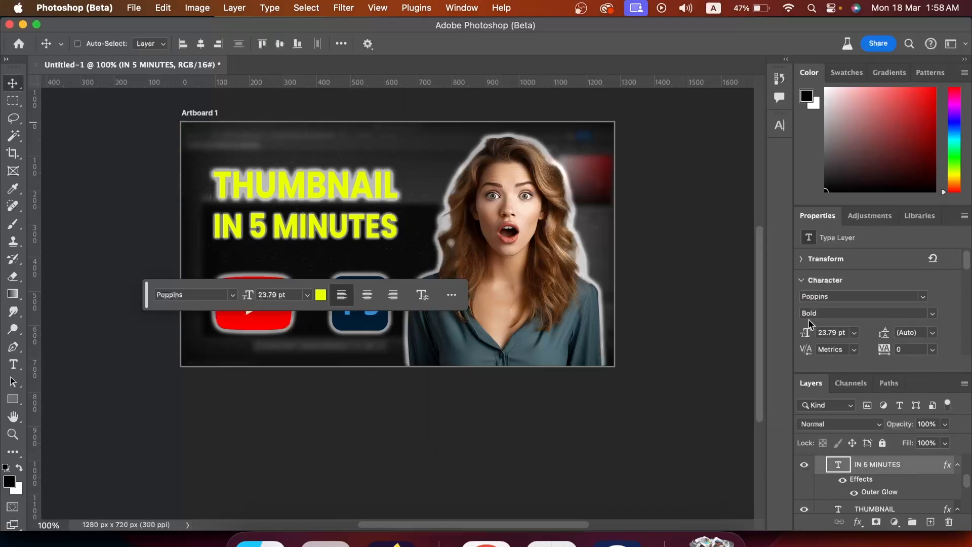
- Copy the IN 5 MINUTES layer style and paste it onto the THUMBNAIL text layer
right_click(930, 470)
scroll(872, 481, down, 1)
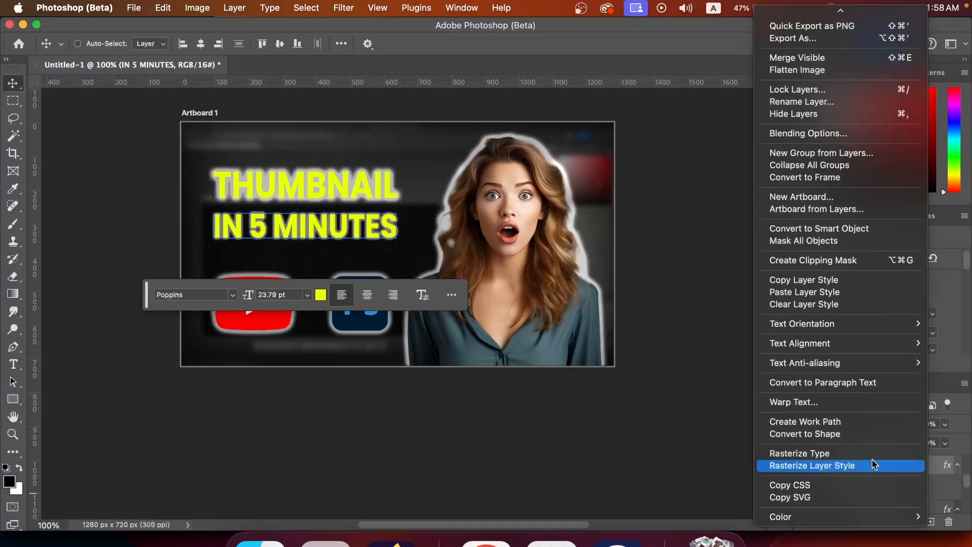
click(828, 280)
click(910, 497)
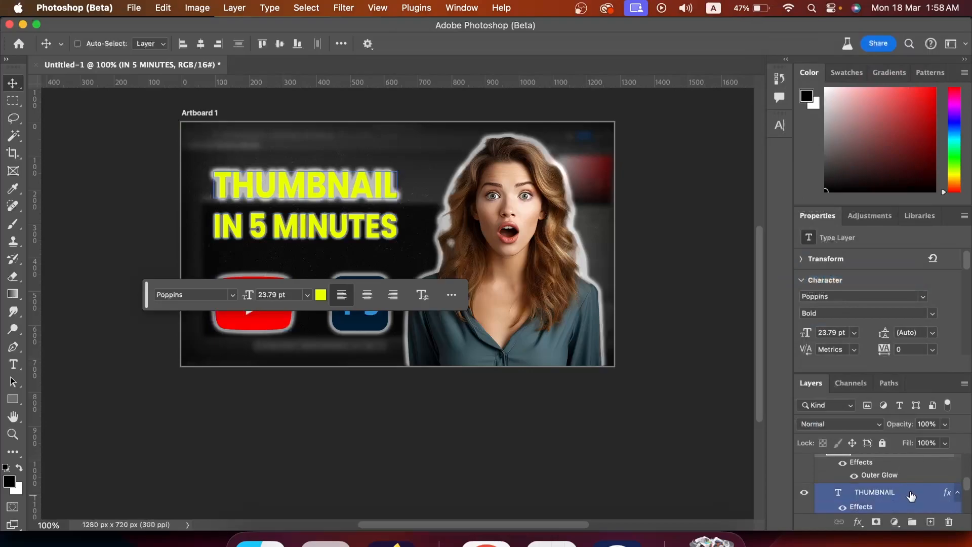
right_click(910, 493)
scroll(830, 354, down, 3)
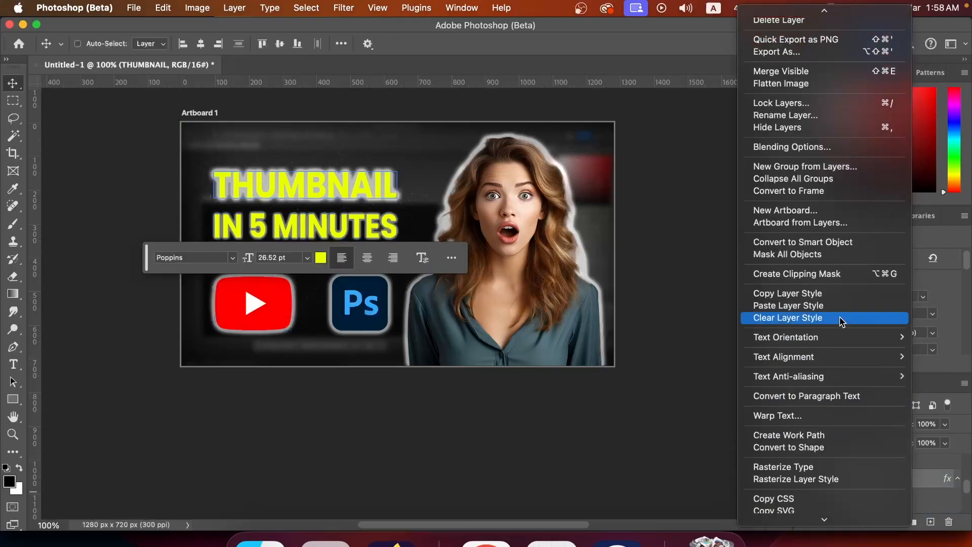
scroll(819, 298, down, 1)
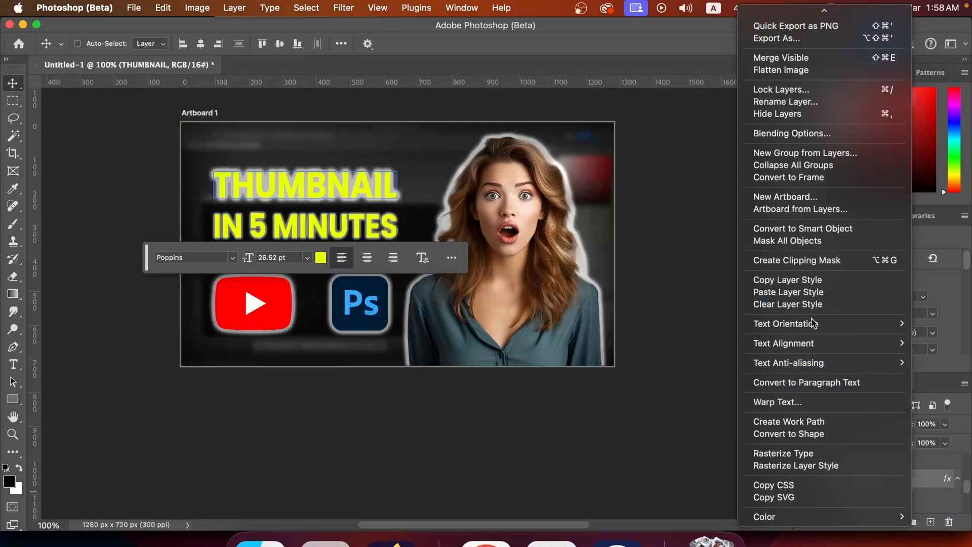
click(813, 292)
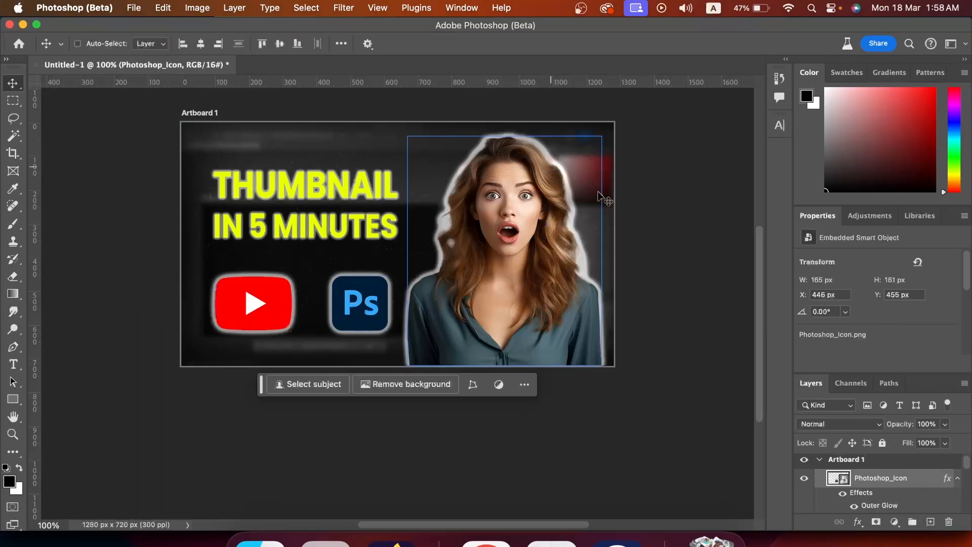
- Export the artboard as a 1280 × 720 PNG and select the exported Thumbnail.png in Downloads
scroll(649, 239, up, 1)
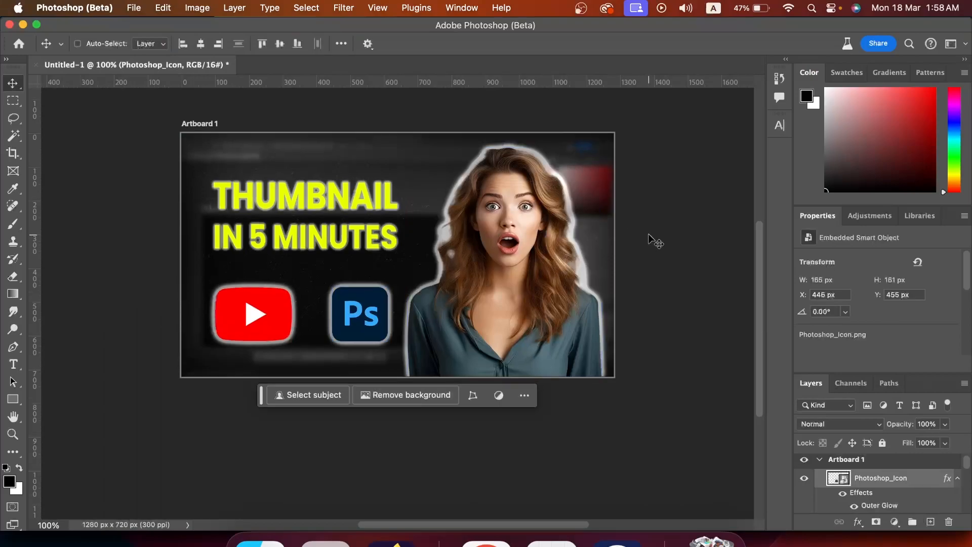
scroll(653, 241, up, 1)
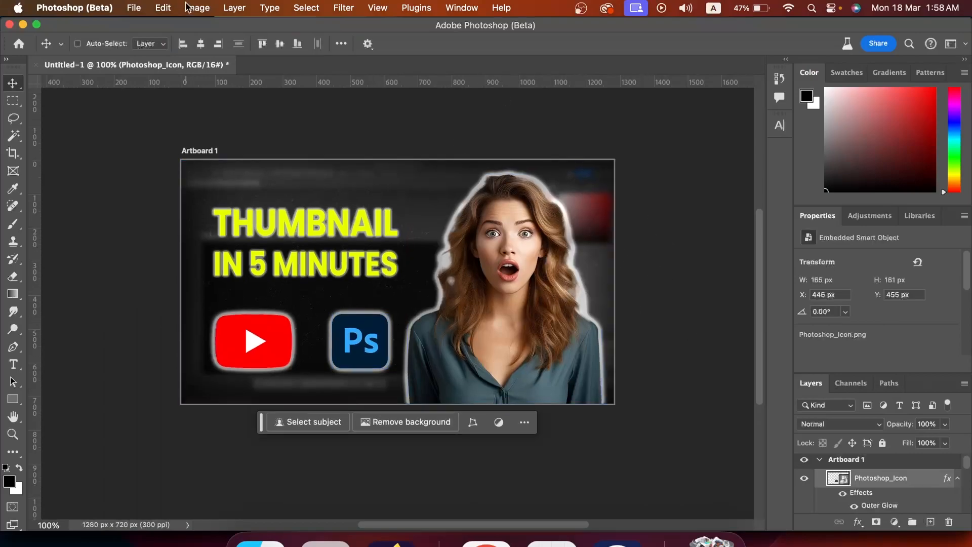
click(133, 8)
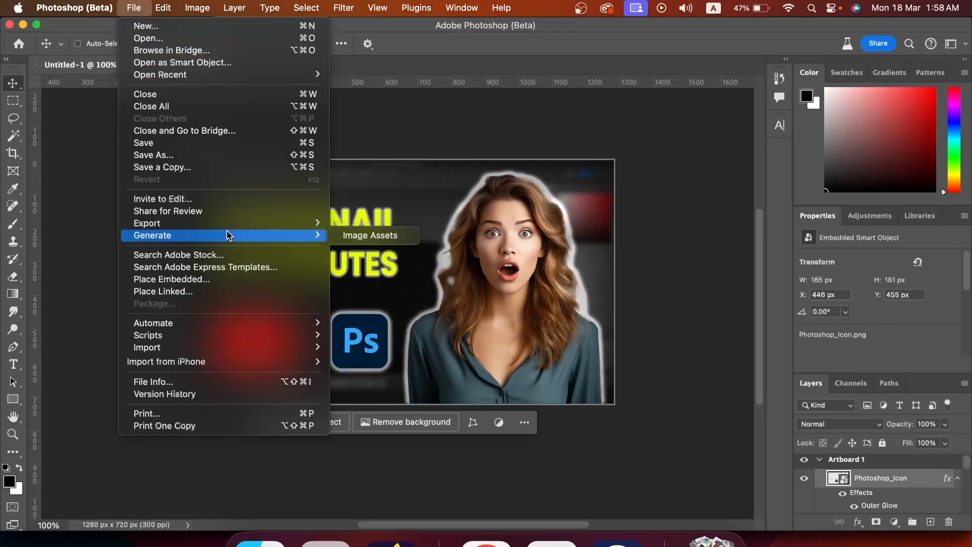
mouse_move(243, 221)
click(396, 234)
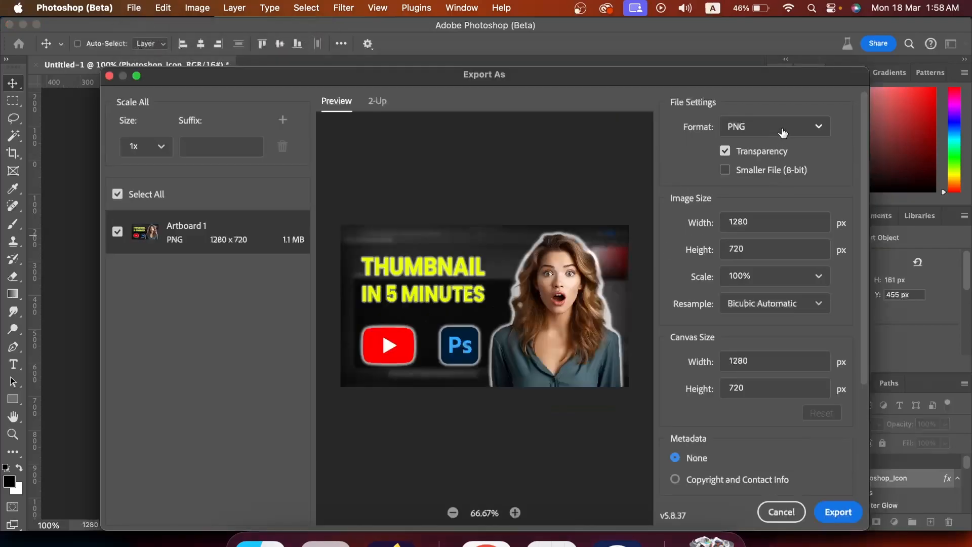
click(783, 131)
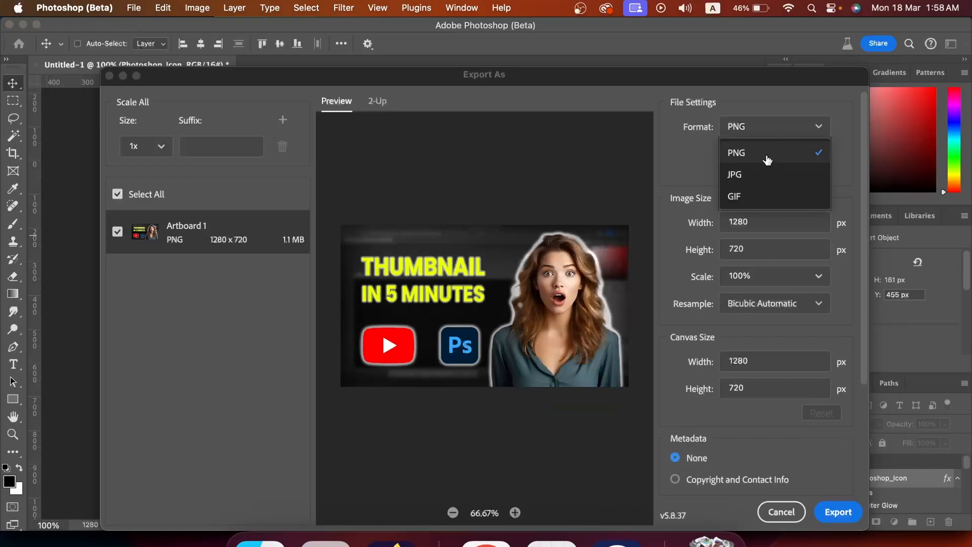
click(771, 103)
mouse_move(711, 78)
mouse_down()
mouse_move(698, 33)
mouse_move(713, 58)
mouse_up()
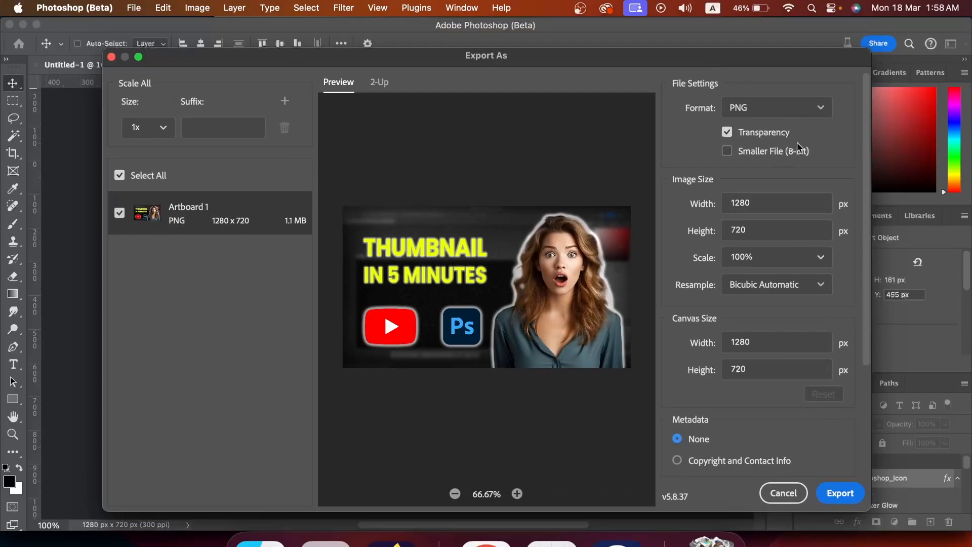
click(847, 505)
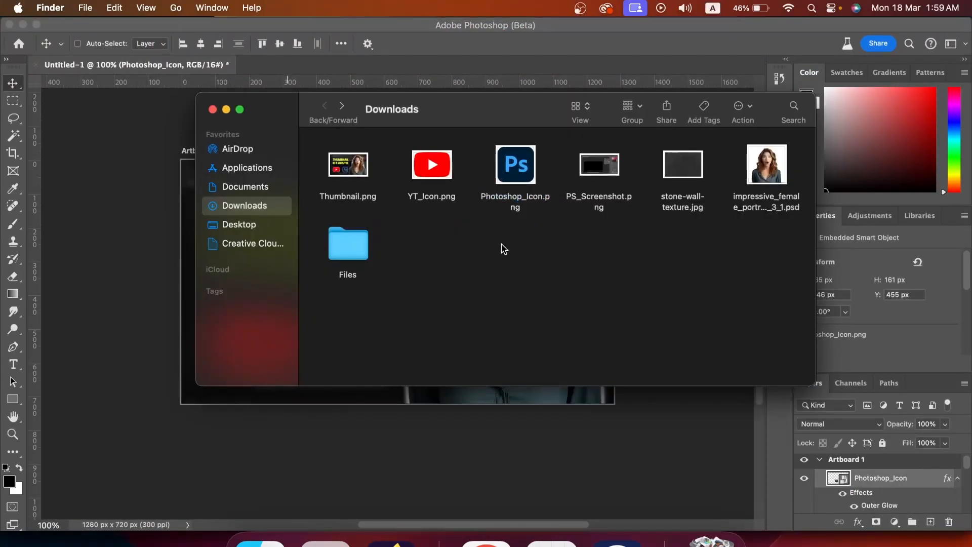
click(366, 178)
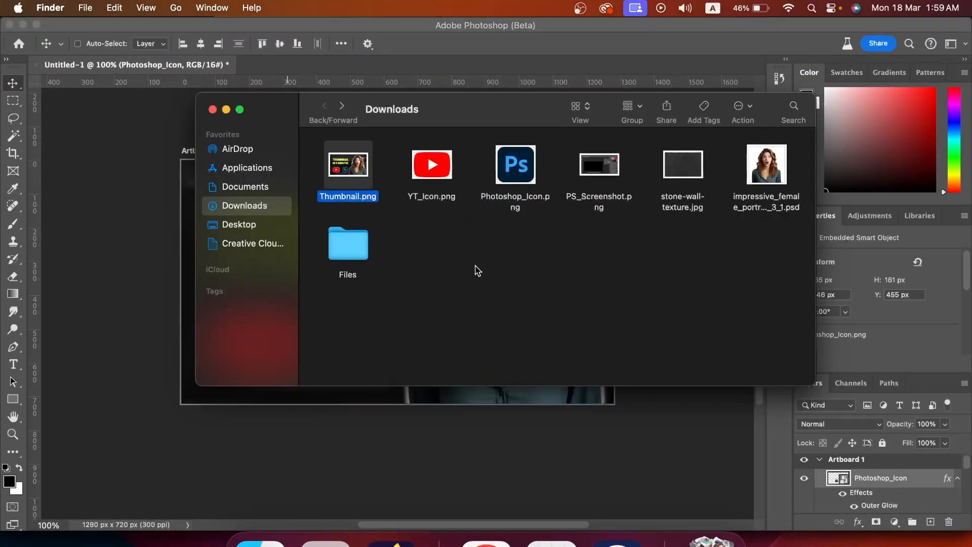